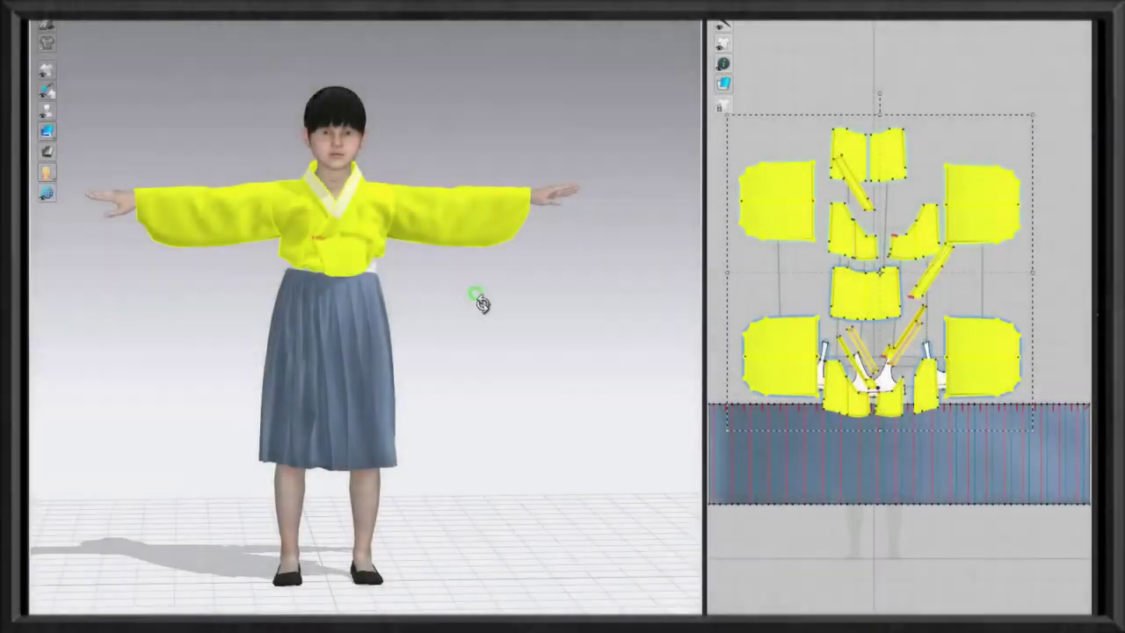
Rotate the white goreum piece so it faces the avatar's body.
mouse_move(477, 301)
right_down()
mouse_move(522, 308)
mouse_move(498, 324)
mouse_move(514, 302)
right_up()
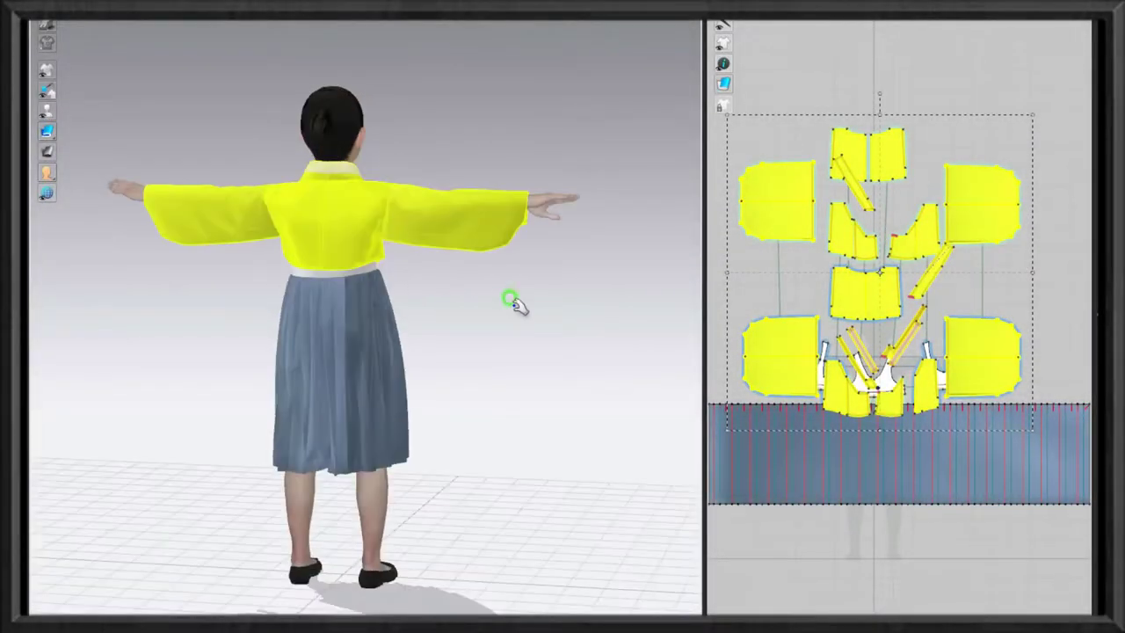
mouse_move(585, 359)
right_down()
mouse_move(527, 374)
mouse_move(522, 346)
right_up()
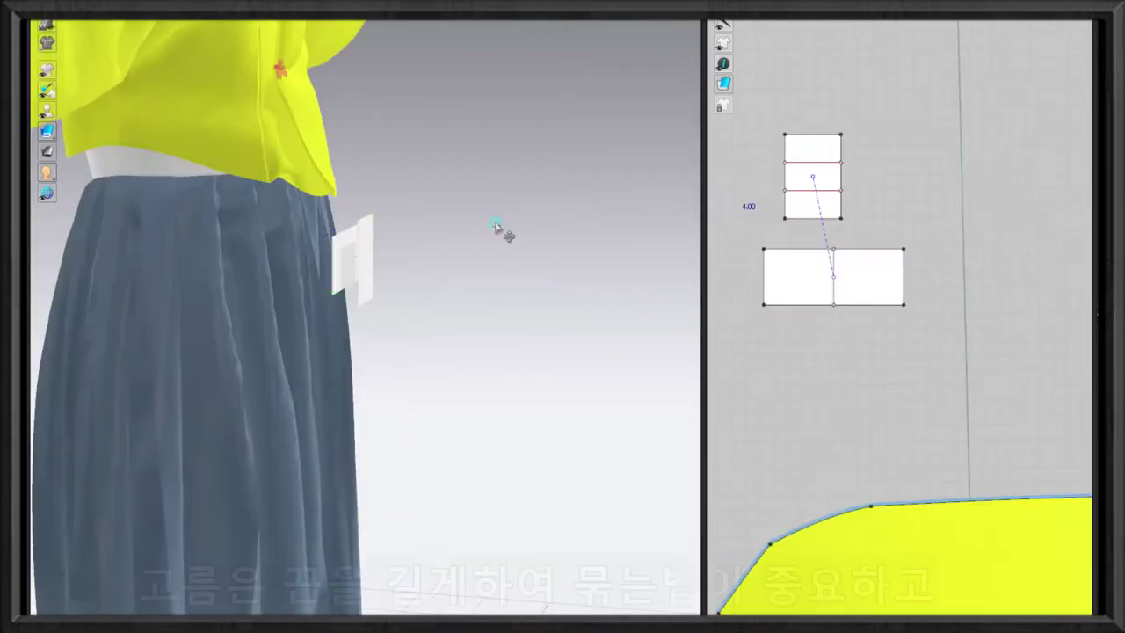
click(303, 232)
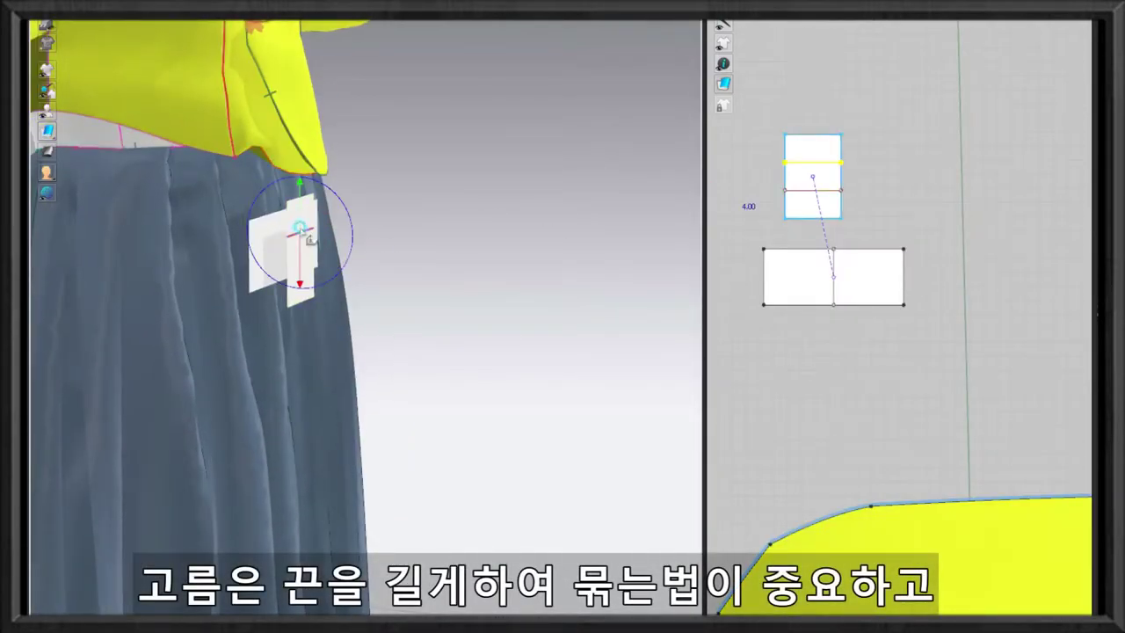
right_drag(283, 256, 460, 201)
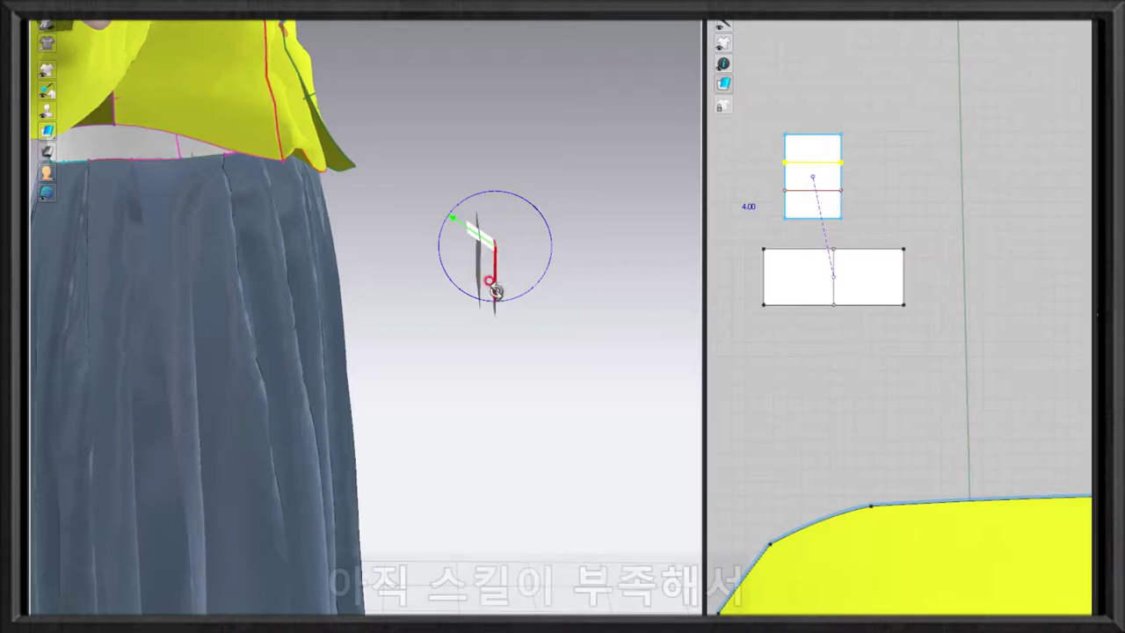
right_drag(458, 268, 418, 228)
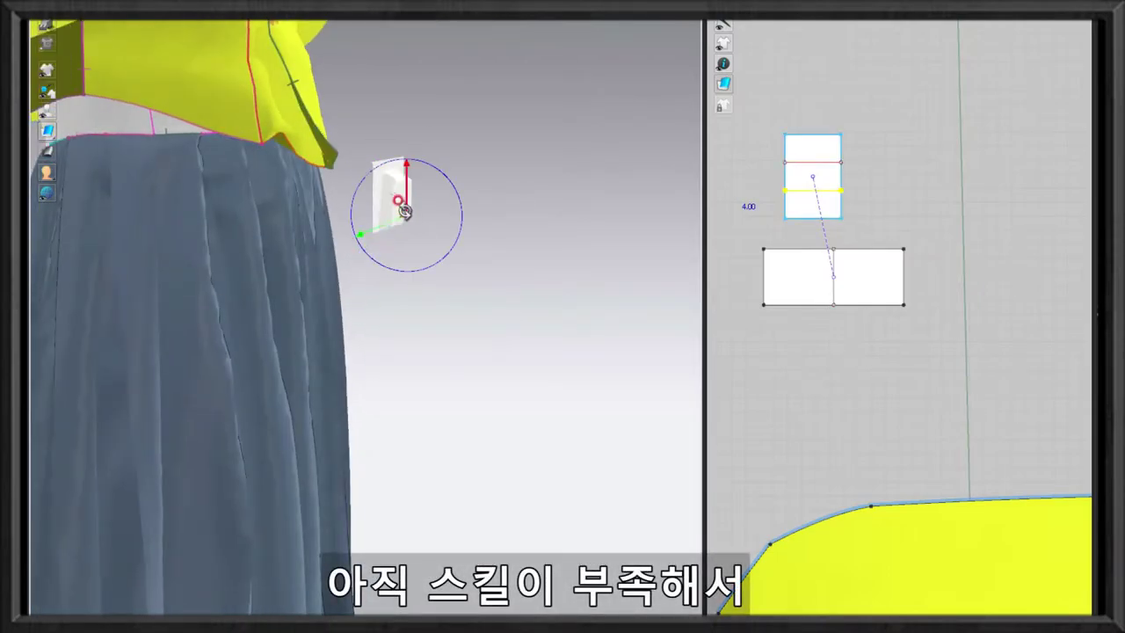
drag(410, 194, 413, 204)
click(376, 251)
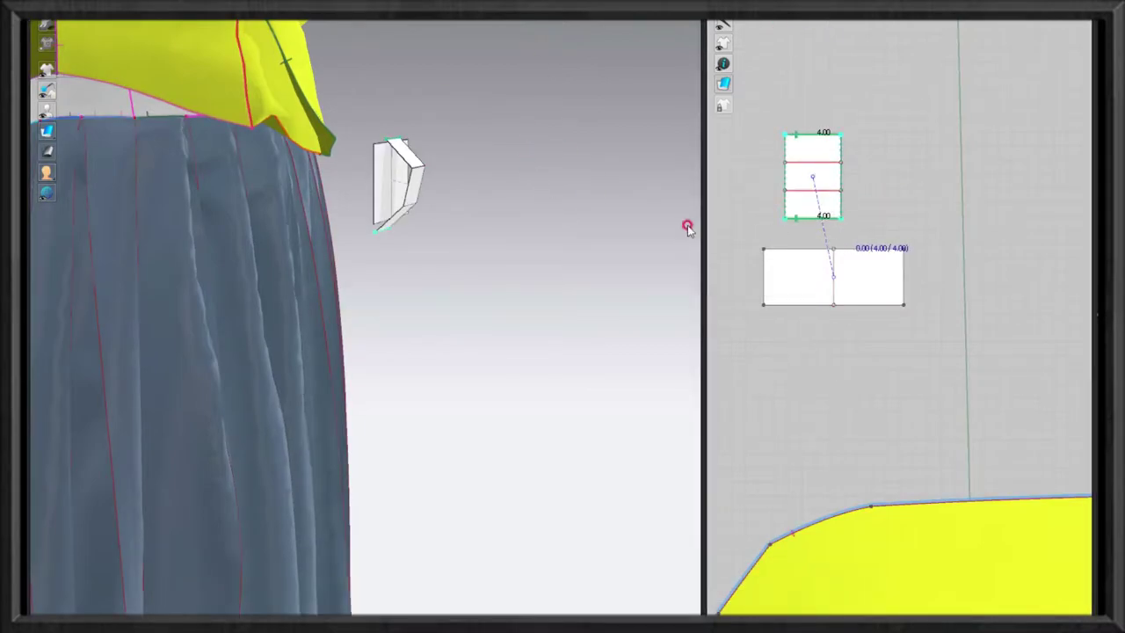
Drag the goreum pieces onto the skirt front, simulate, then lift them toward the jeogori.
mouse_move(442, 239)
right_down()
mouse_move(269, 231)
mouse_move(481, 250)
right_up()
right_drag(650, 298, 519, 340)
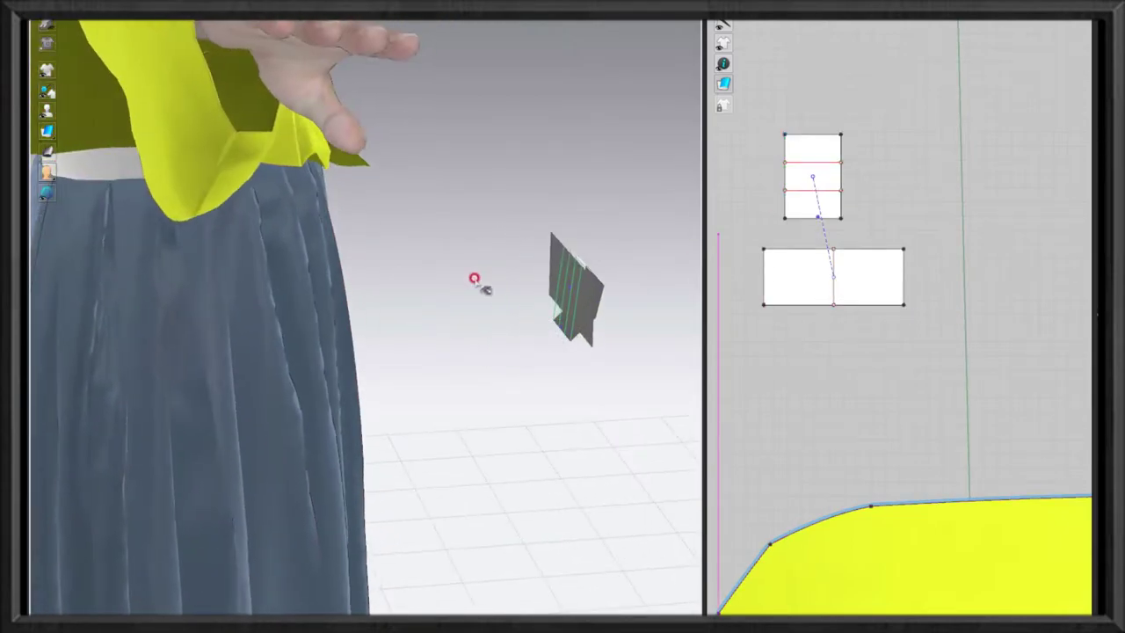
drag(546, 261, 308, 250)
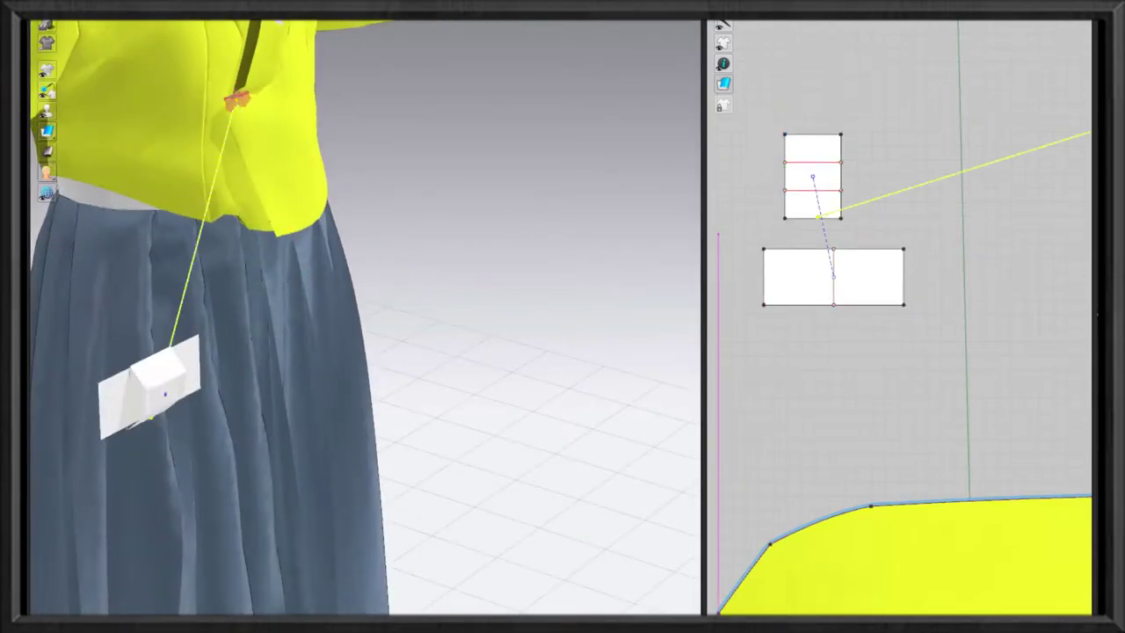
key(space)
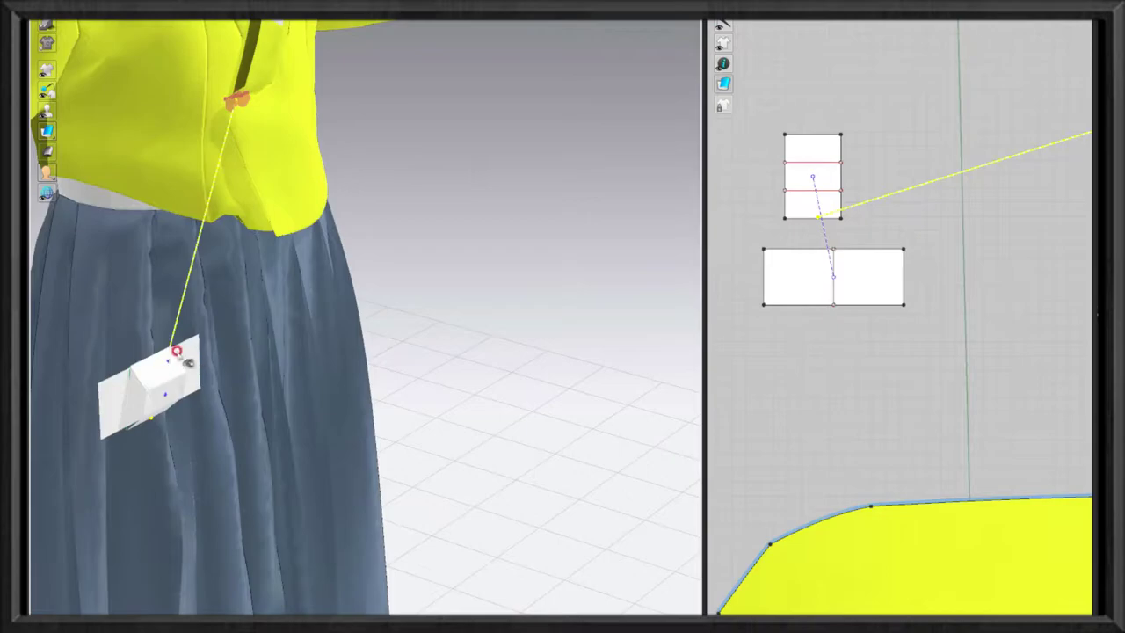
mouse_move(187, 363)
mouse_down()
mouse_move(246, 160)
mouse_move(409, 475)
mouse_up()
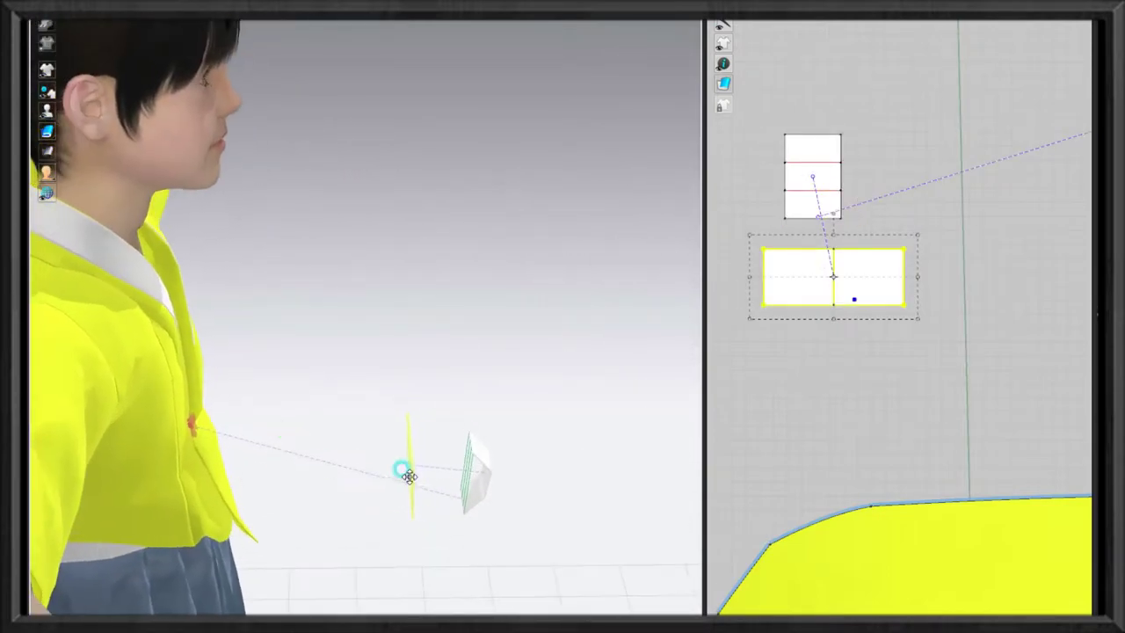
Move the goreum knot piece onto the chest, checking placement with the jacket made see-through.
drag(494, 489, 240, 377)
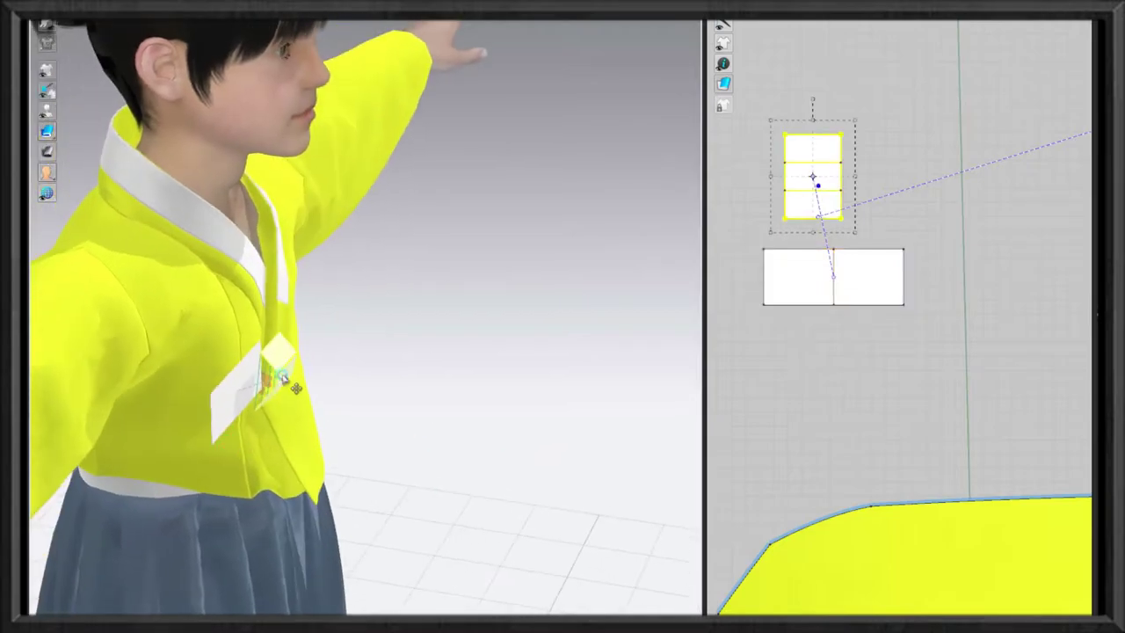
click(799, 283)
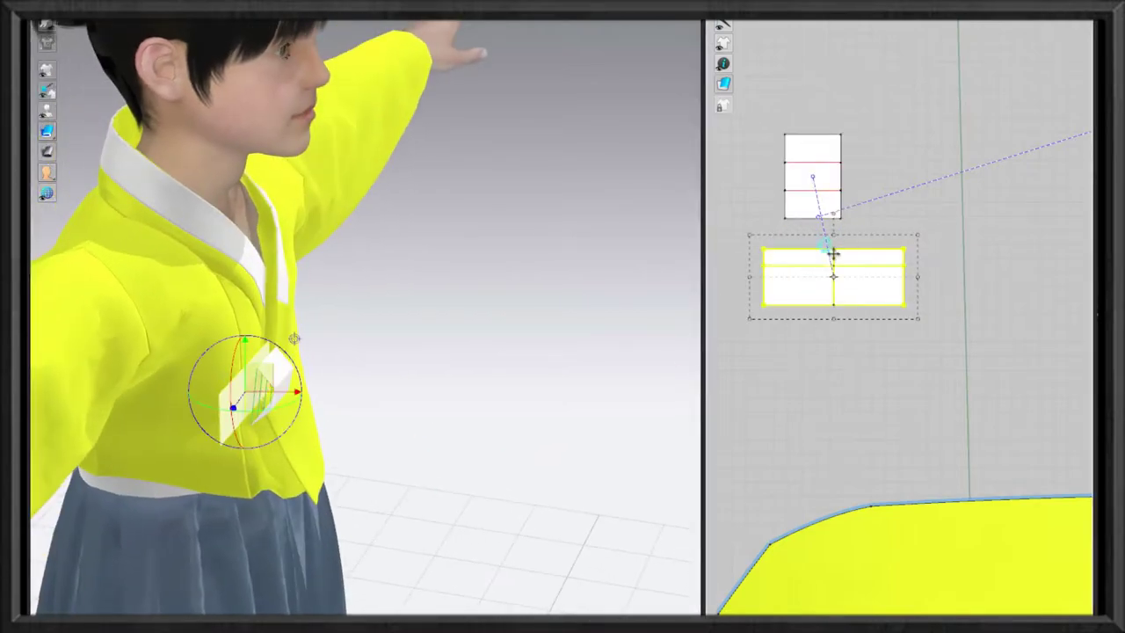
click(812, 176)
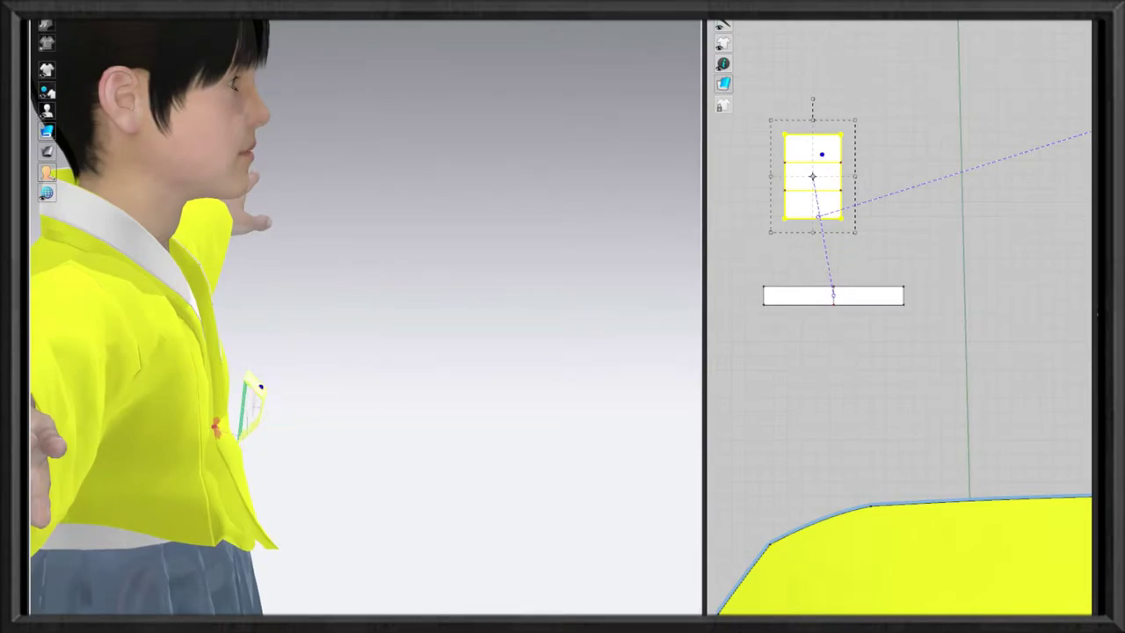
click(251, 409)
right_drag(296, 367, 201, 327)
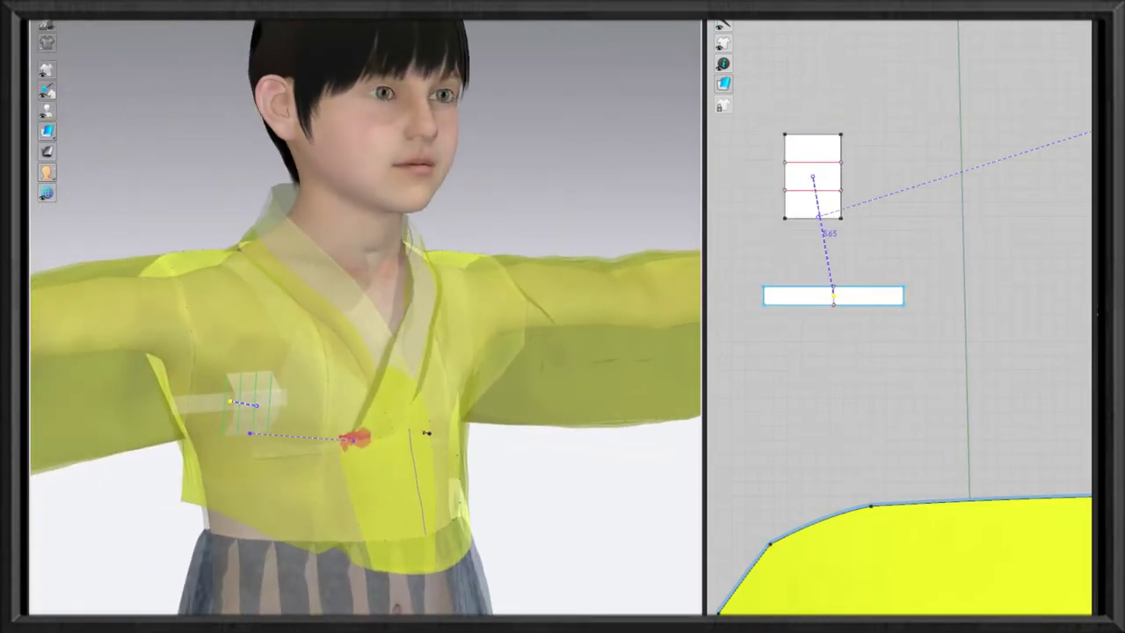
click(193, 257)
Lay the white strip across the chest beside the knot and simulate it onto the jeogori.
click(205, 437)
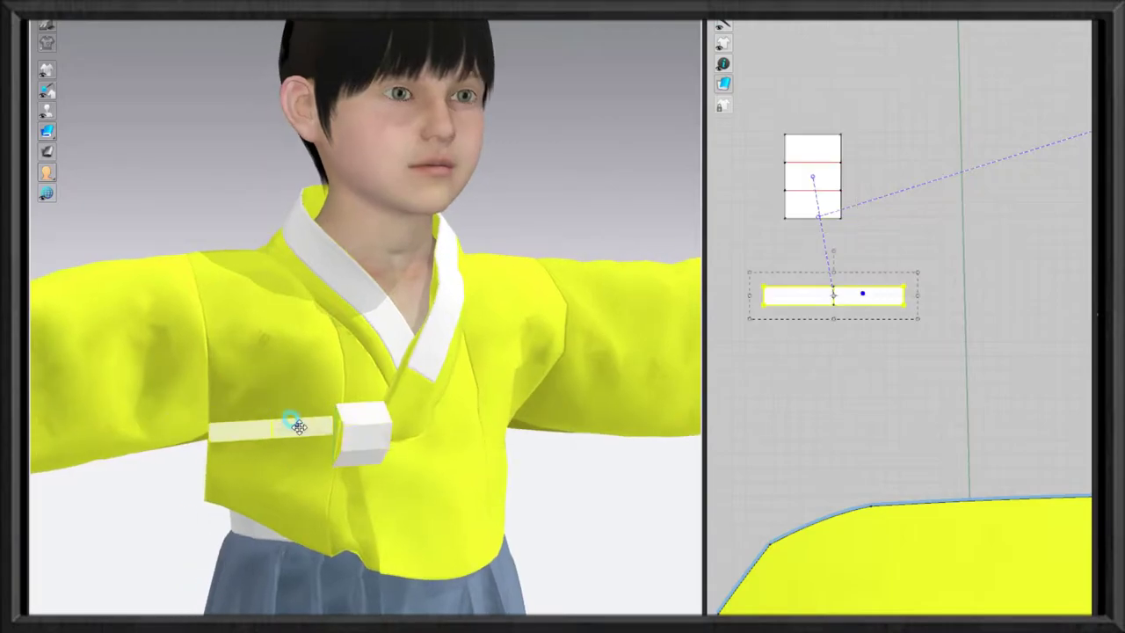
drag(296, 421, 351, 439)
mouse_move(351, 440)
right_down()
mouse_move(366, 470)
mouse_move(184, 115)
right_up()
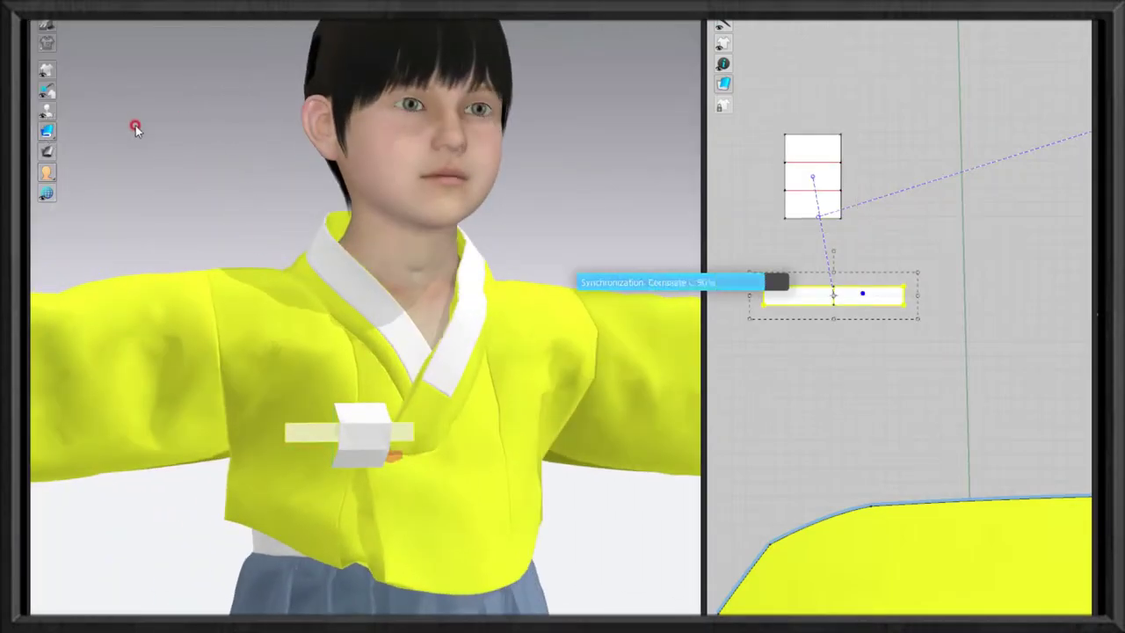
scroll(250, 132, up, 3)
key(space)
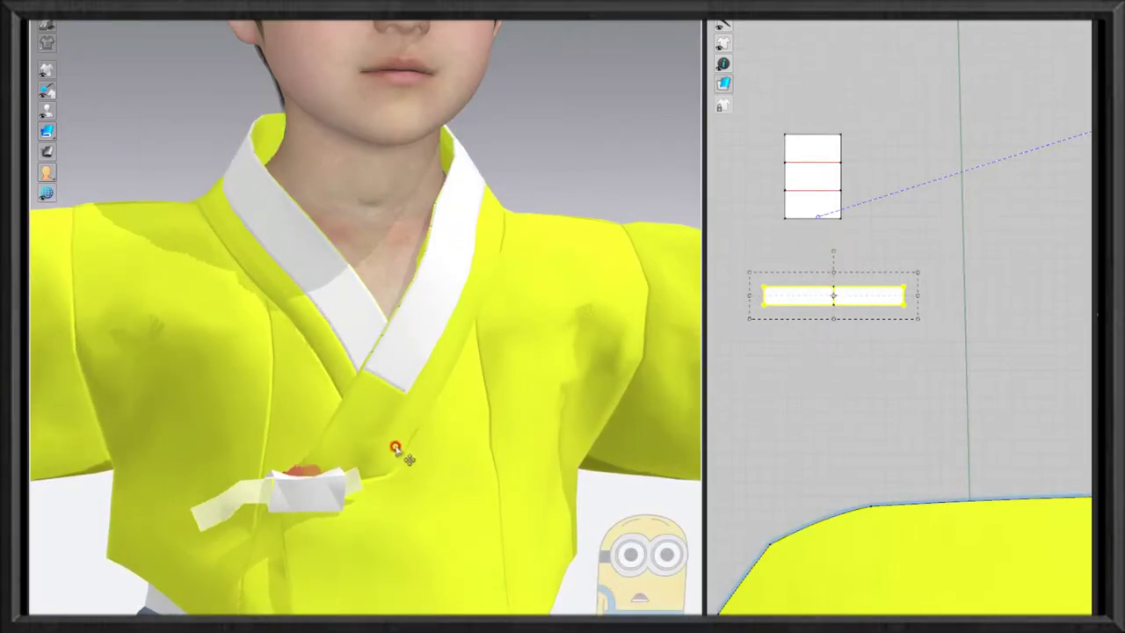
click(342, 482)
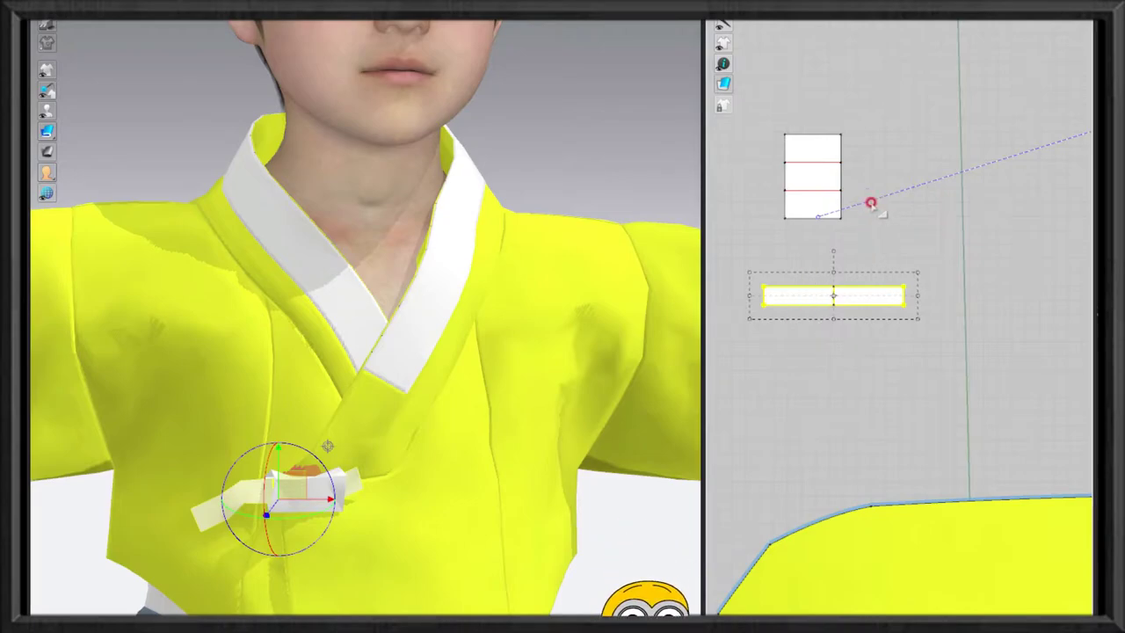
click(736, 437)
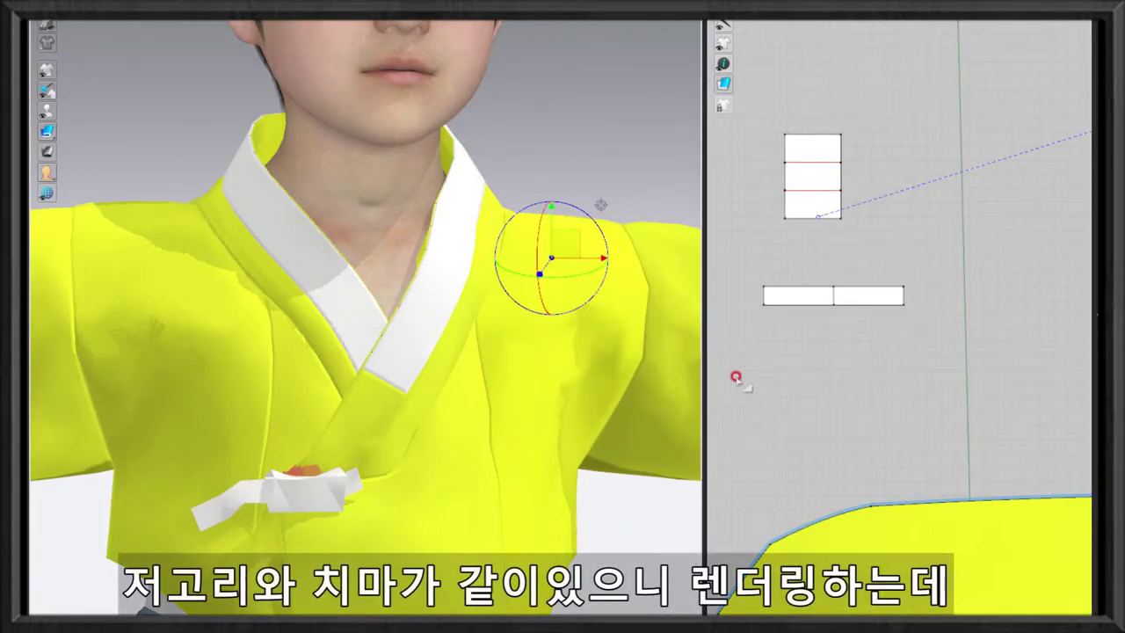
scroll(937, 442, down, 3)
scroll(871, 519, down, 2)
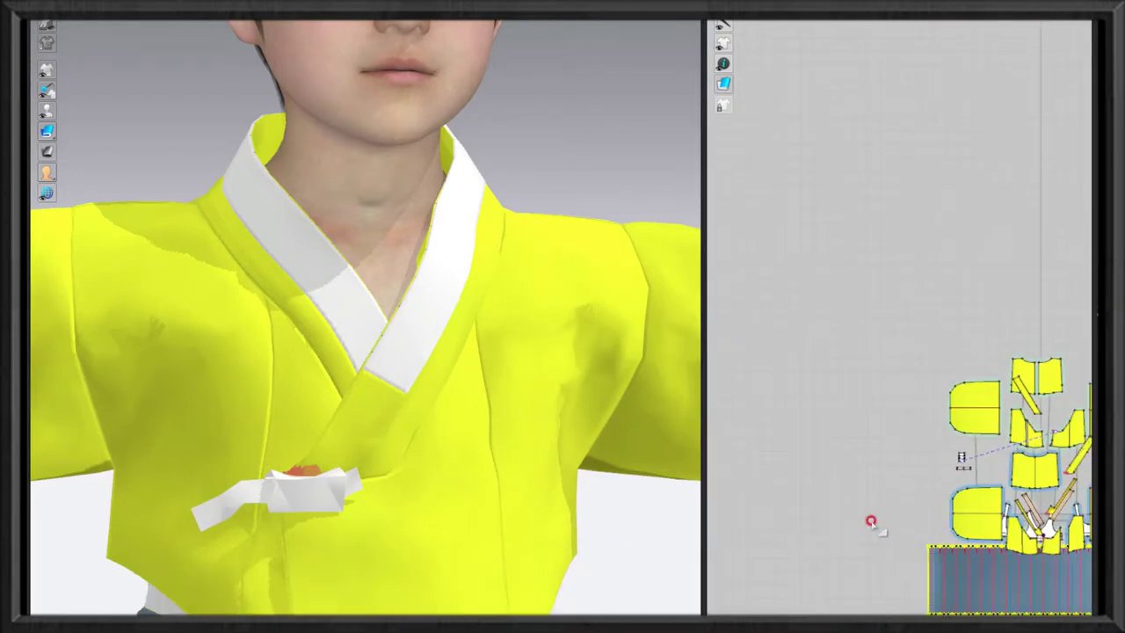
Select the lower-left sleeve pattern piece.
click(778, 321)
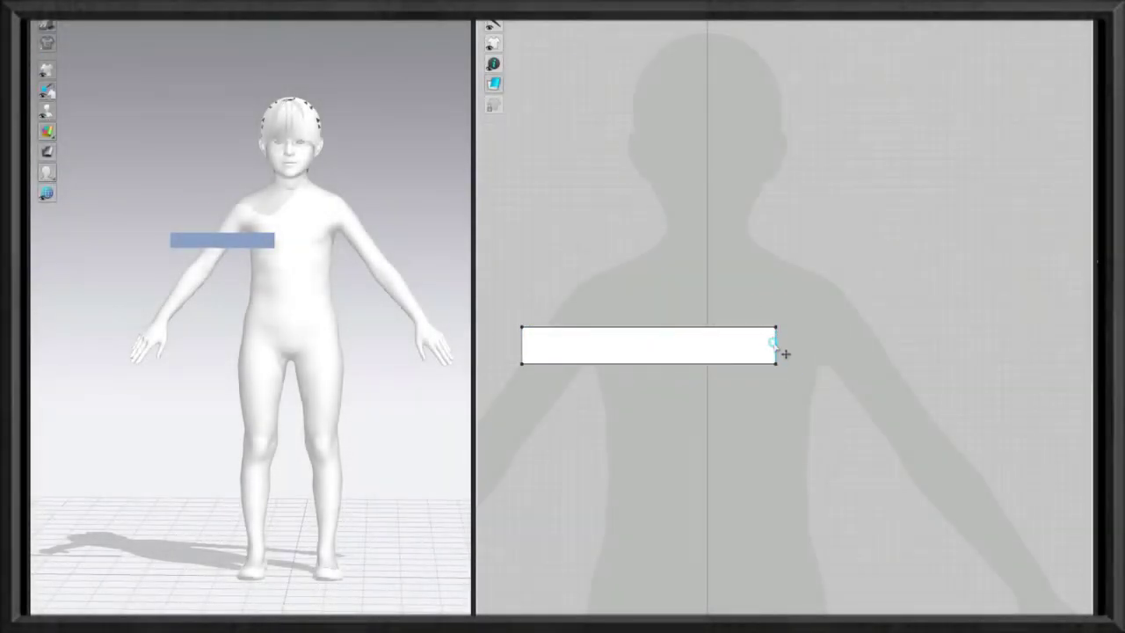
Add two internal lines 4 cm in from the strip's end edge.
right_click(776, 352)
mouse_move(879, 477)
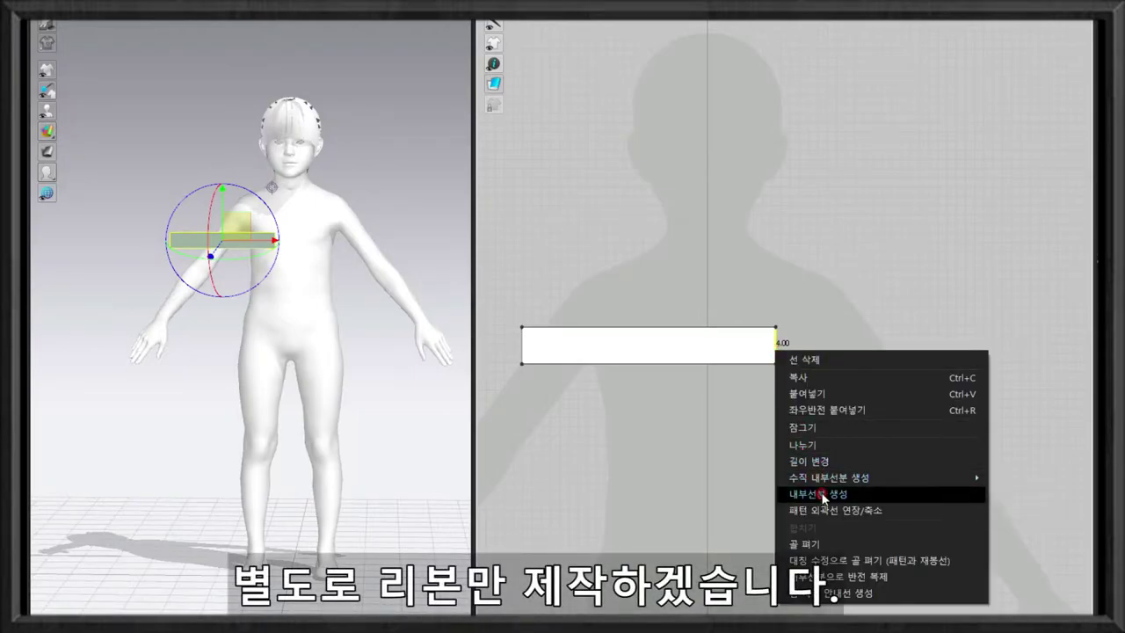
click(849, 494)
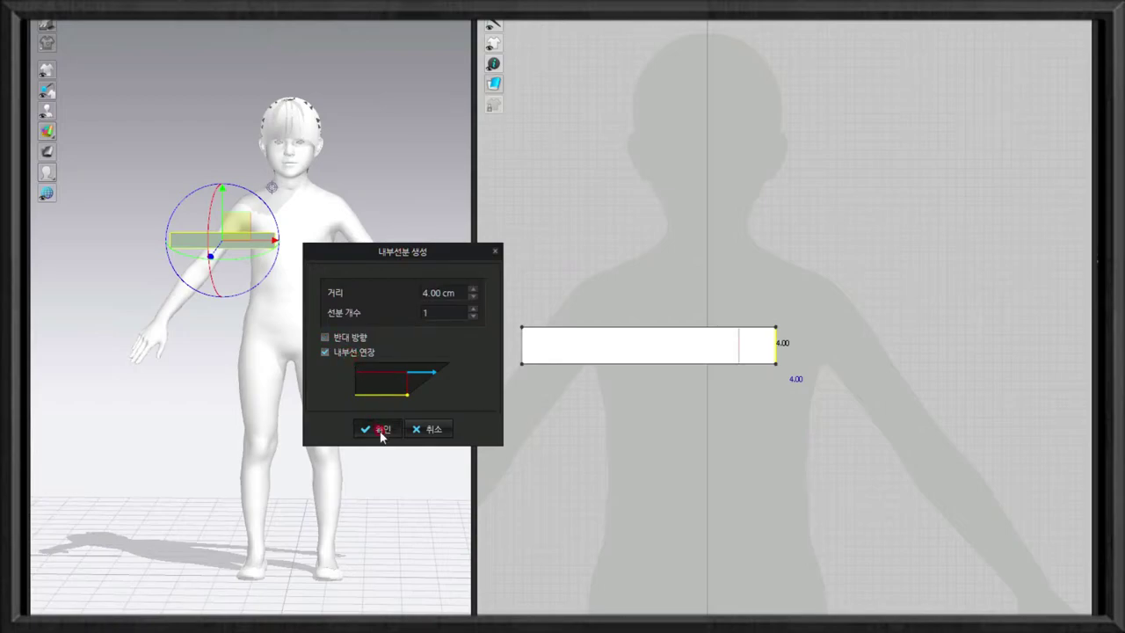
click(381, 429)
right_click(757, 347)
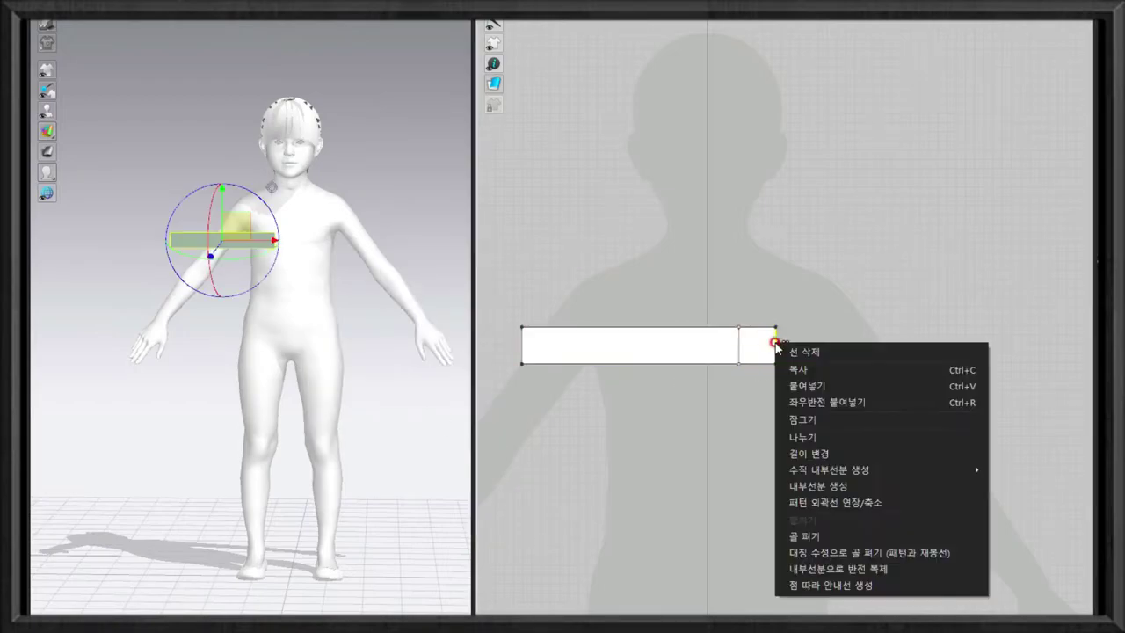
click(843, 484)
click(357, 498)
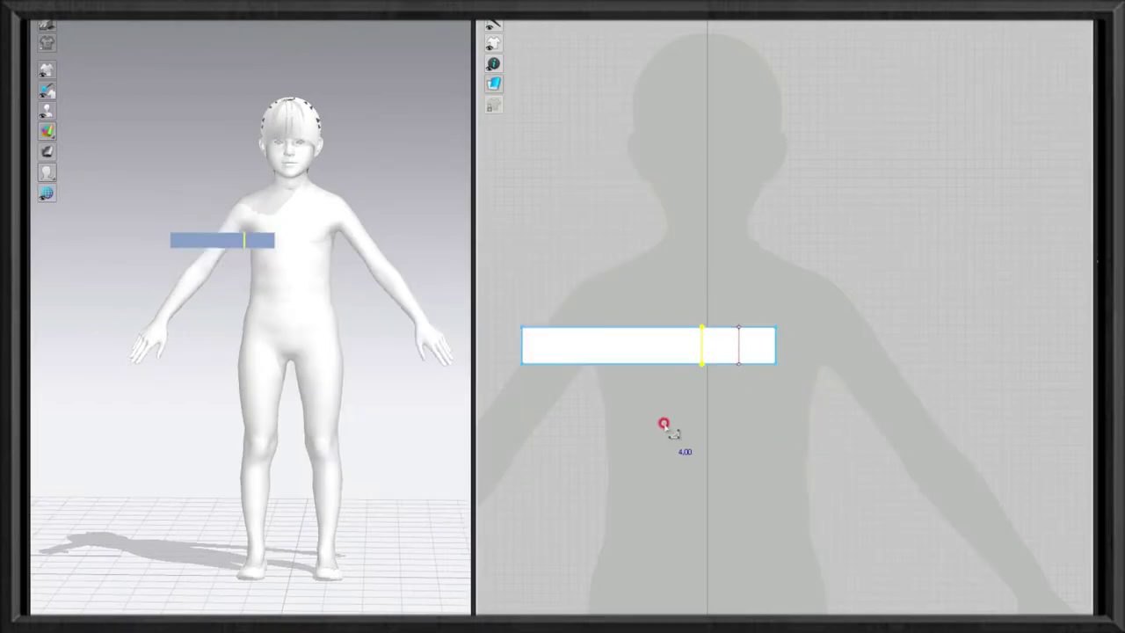
Create a mirrored copy of the strip linked with seams (대칭으로, 패턴과 재봉선).
click(694, 384)
right_drag(701, 332, 673, 376)
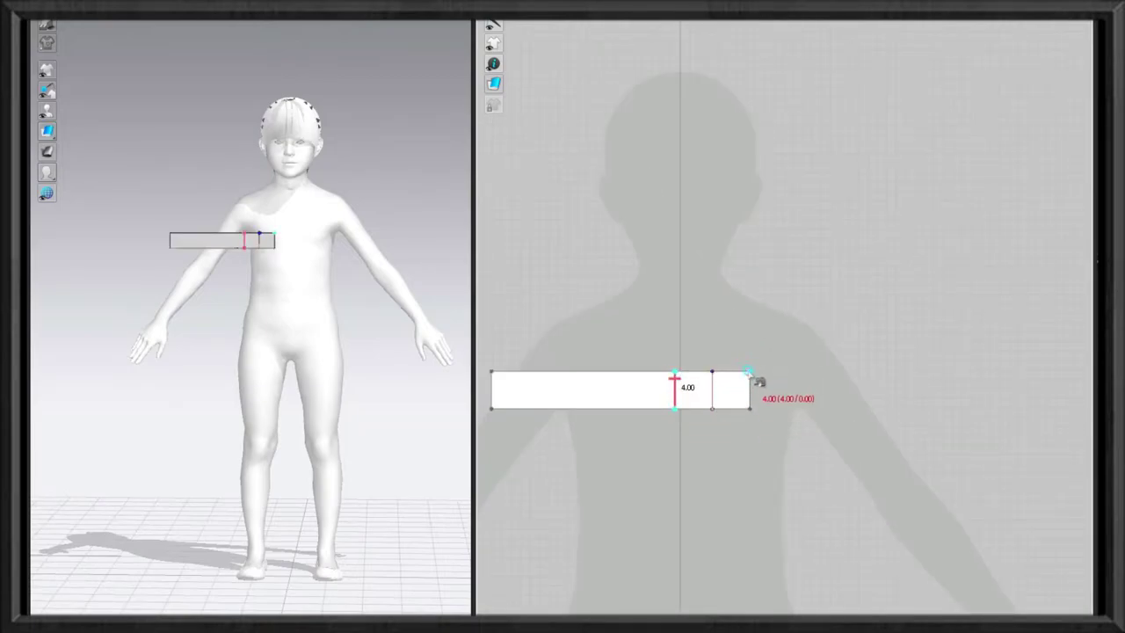
click(606, 378)
right_click(606, 379)
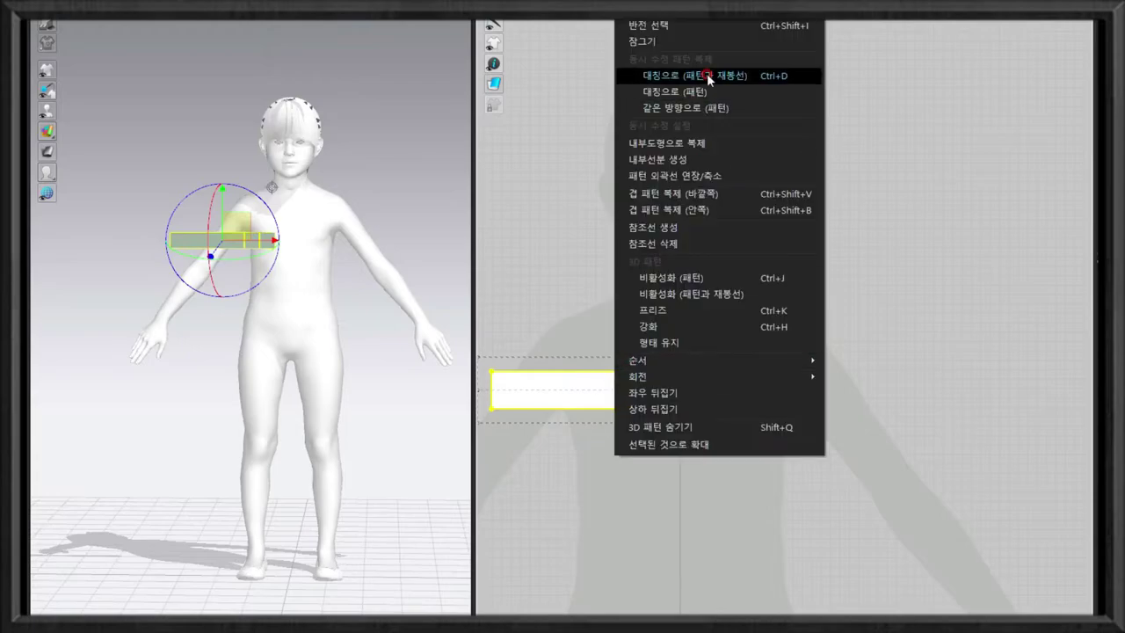
click(698, 76)
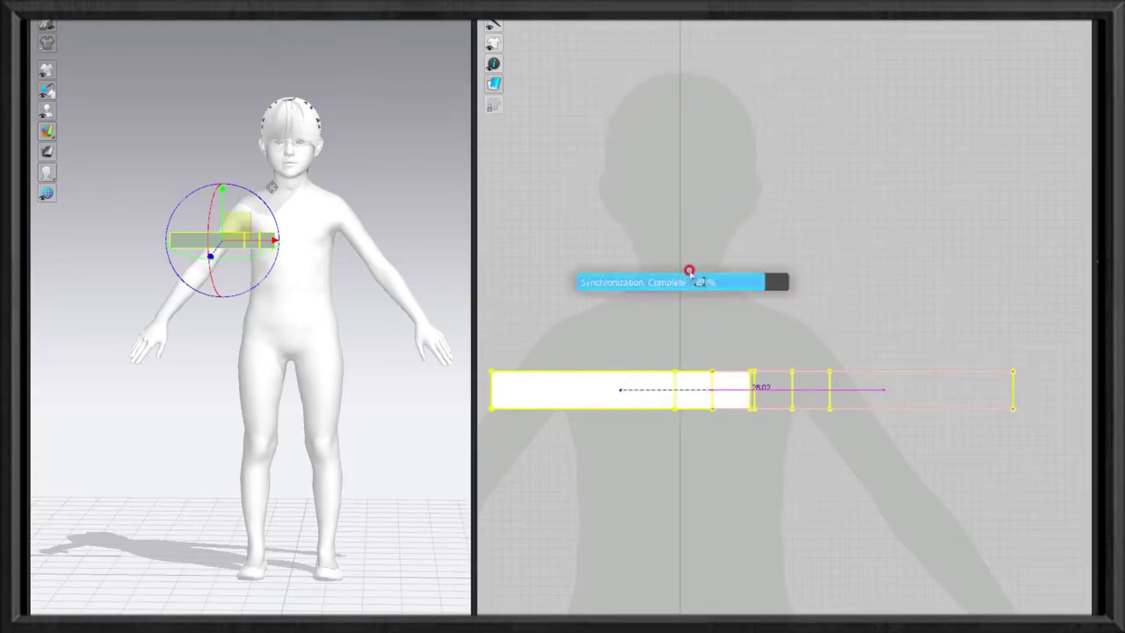
Place the mirrored copy and rotate the small piece upright against the band's end.
click(883, 351)
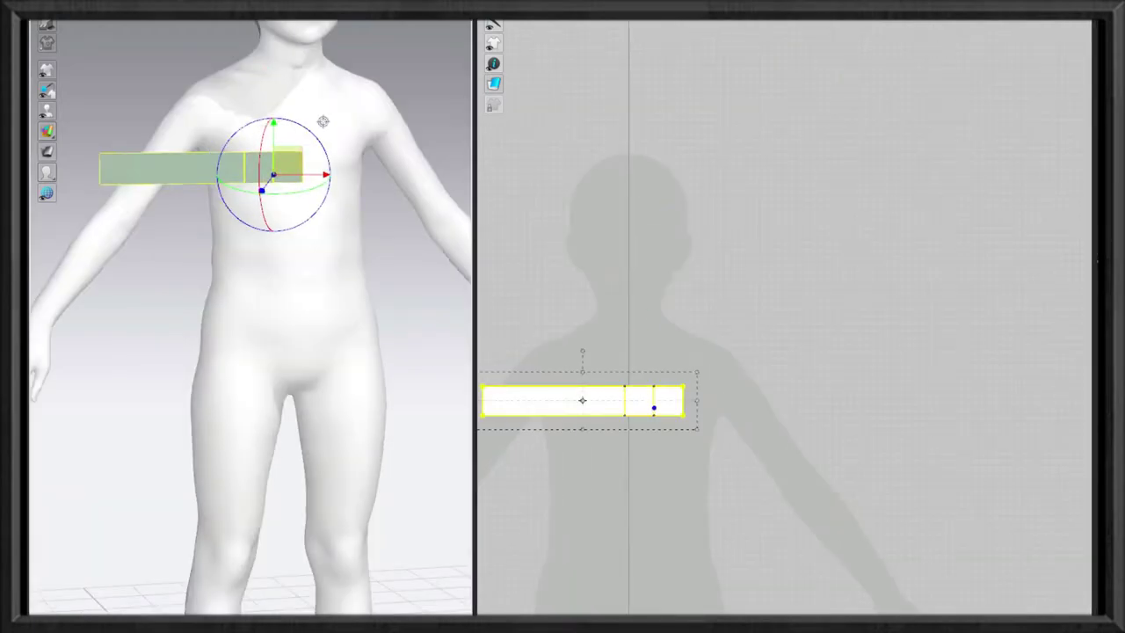
click(272, 165)
right_drag(272, 165, 343, 201)
drag(251, 176, 250, 145)
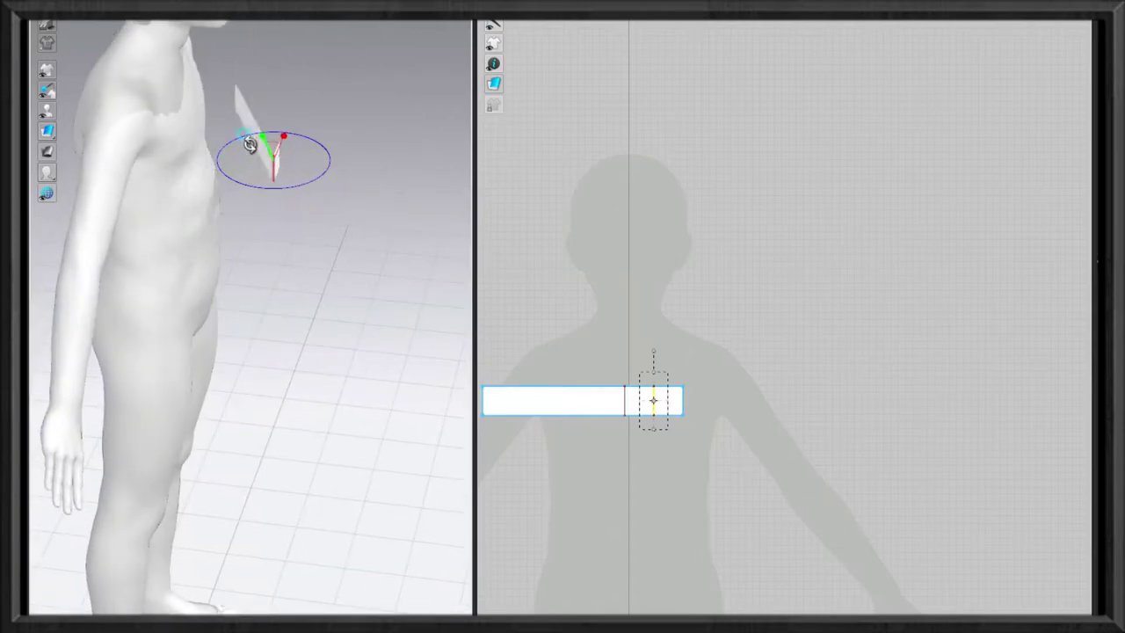
right_drag(251, 145, 333, 159)
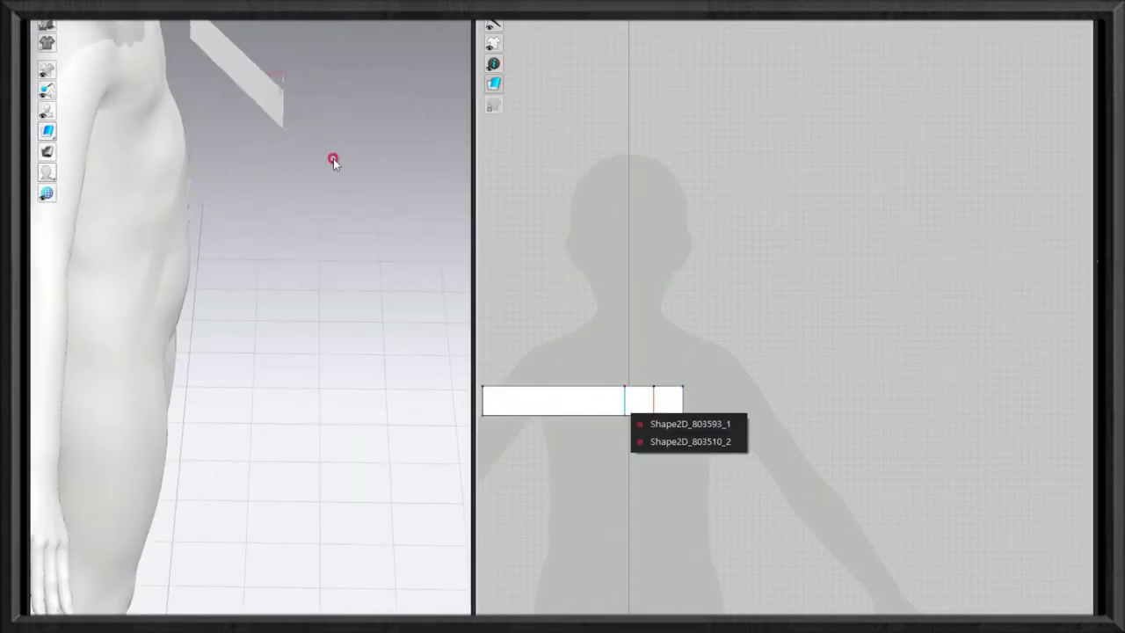
click(272, 98)
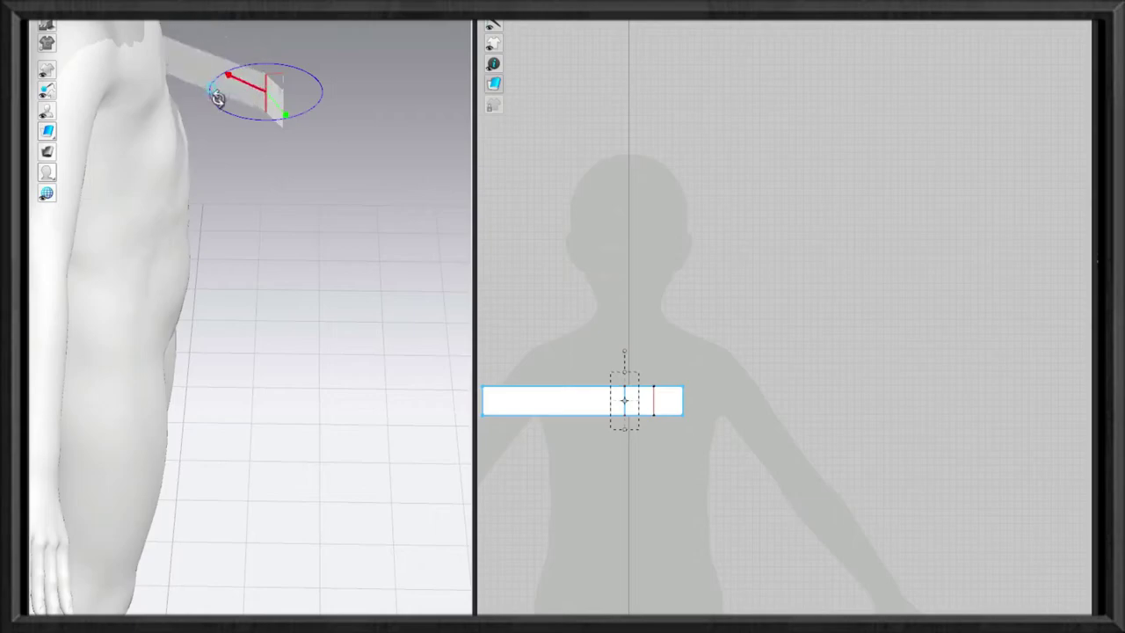
mouse_move(389, 121)
right_down()
mouse_move(266, 208)
mouse_move(191, 215)
mouse_move(326, 121)
mouse_move(41, 121)
right_up()
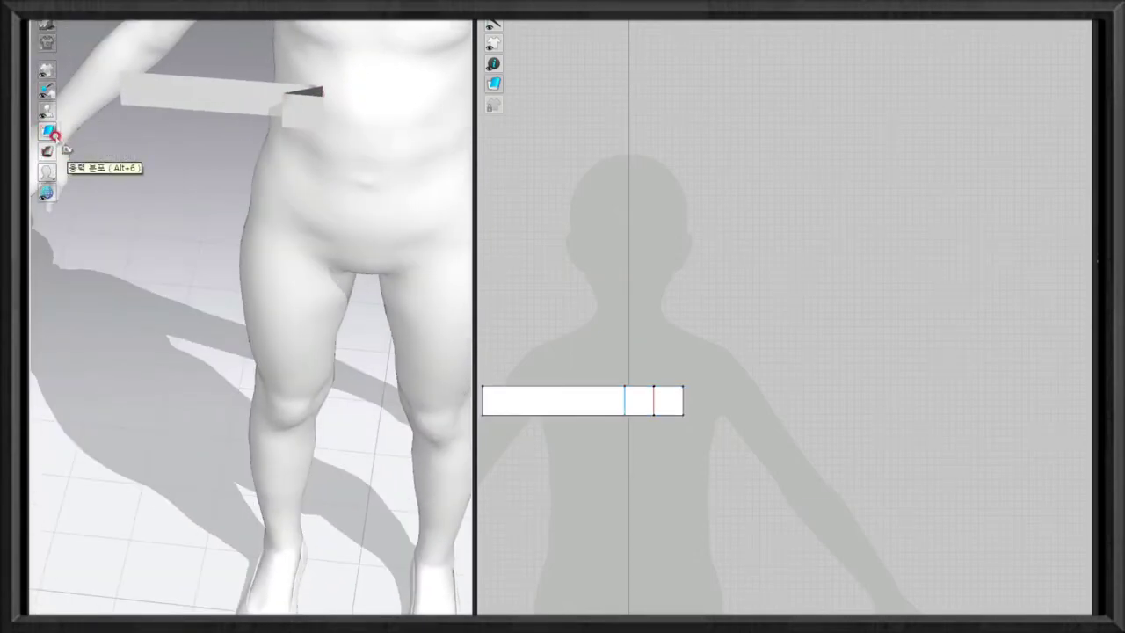
scroll(592, 254, down, 3)
mouse_move(457, 171)
right_down()
mouse_move(401, 156)
mouse_move(351, 100)
mouse_move(342, 156)
mouse_move(375, 115)
right_up()
Mirror-paste a copy of the band pattern pieces to the right of the originals.
click(553, 313)
right_click(552, 313)
click(612, 75)
click(647, 314)
scroll(582, 271, up, 5)
Sew the mirrored copy to the original and move it flush against the left piece.
key(n)
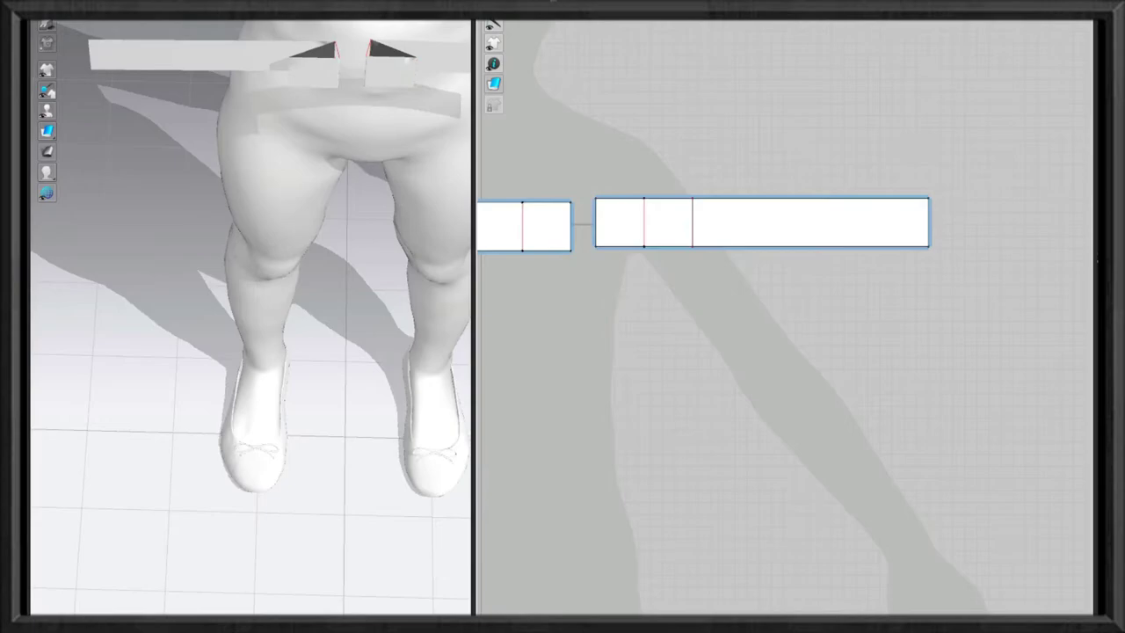
click(571, 227)
click(605, 241)
mouse_move(413, 296)
right_down()
mouse_move(427, 389)
mouse_move(343, 261)
right_up()
key(a)
click(609, 223)
drag(609, 223, 603, 216)
scroll(554, 291, down, 2)
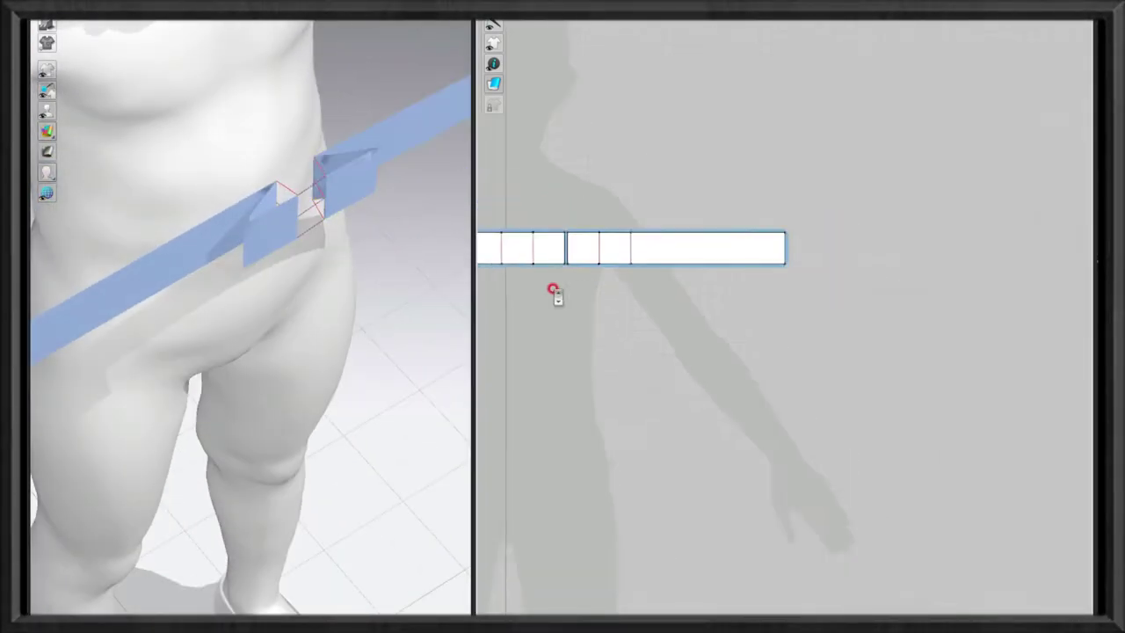
scroll(564, 180, up, 1)
Draw a narrow vertical rectangle and move it down to the waist in 3D.
key(z)
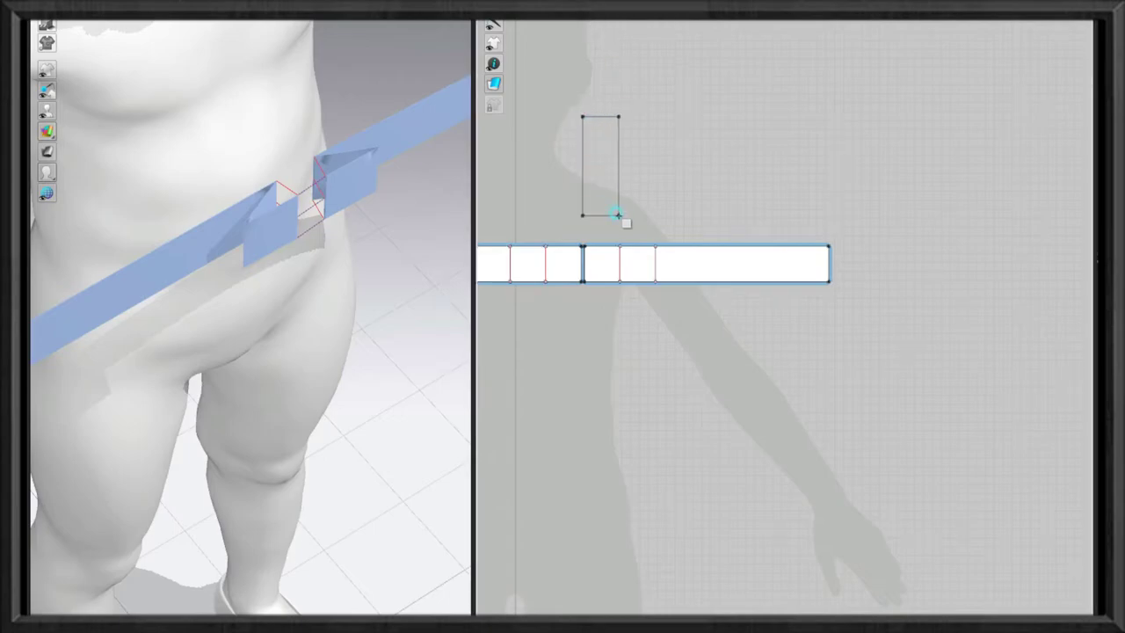
drag(609, 218, 613, 219)
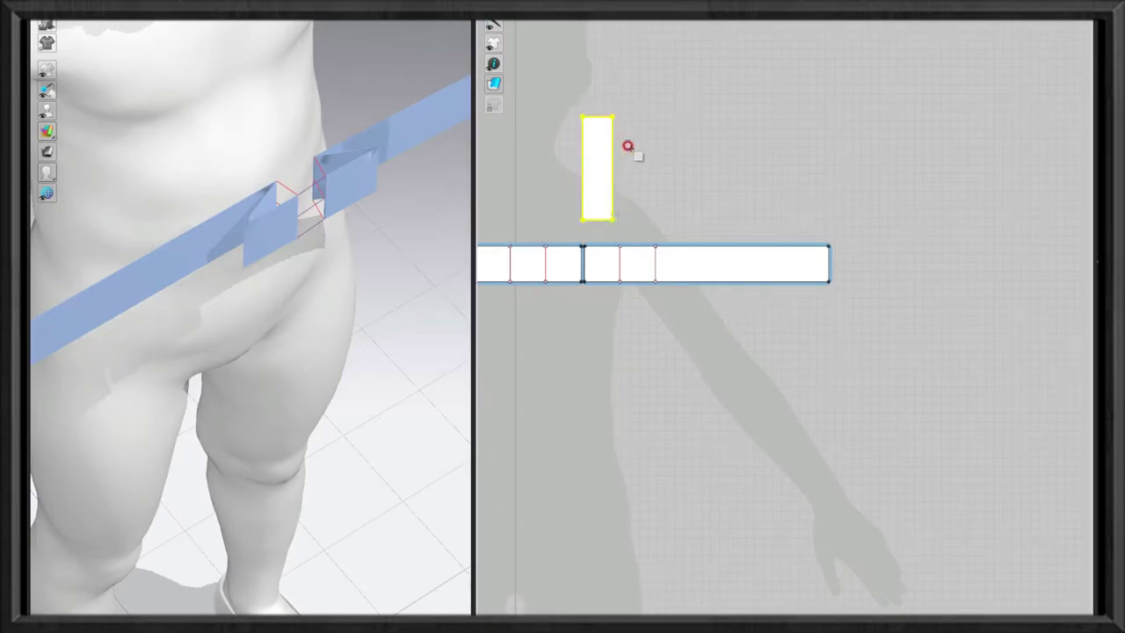
click(627, 145)
click(722, 384)
right_drag(386, 211, 406, 180)
drag(406, 180, 303, 234)
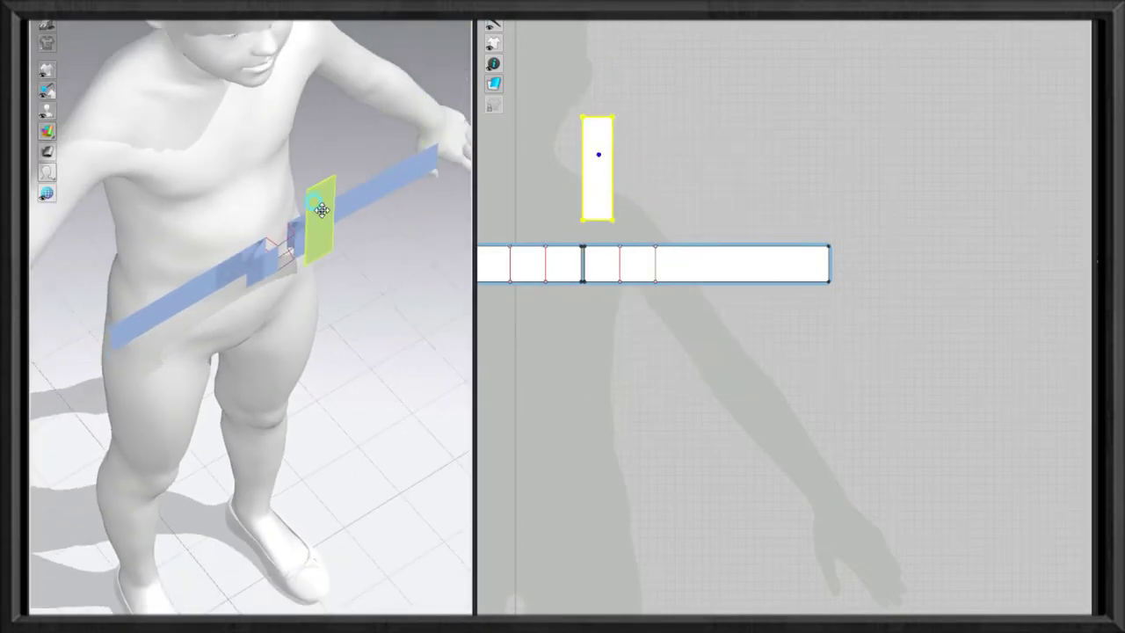
click(601, 181)
Move the narrow rectangle down onto the band and raise it slightly in 3D.
click(701, 371)
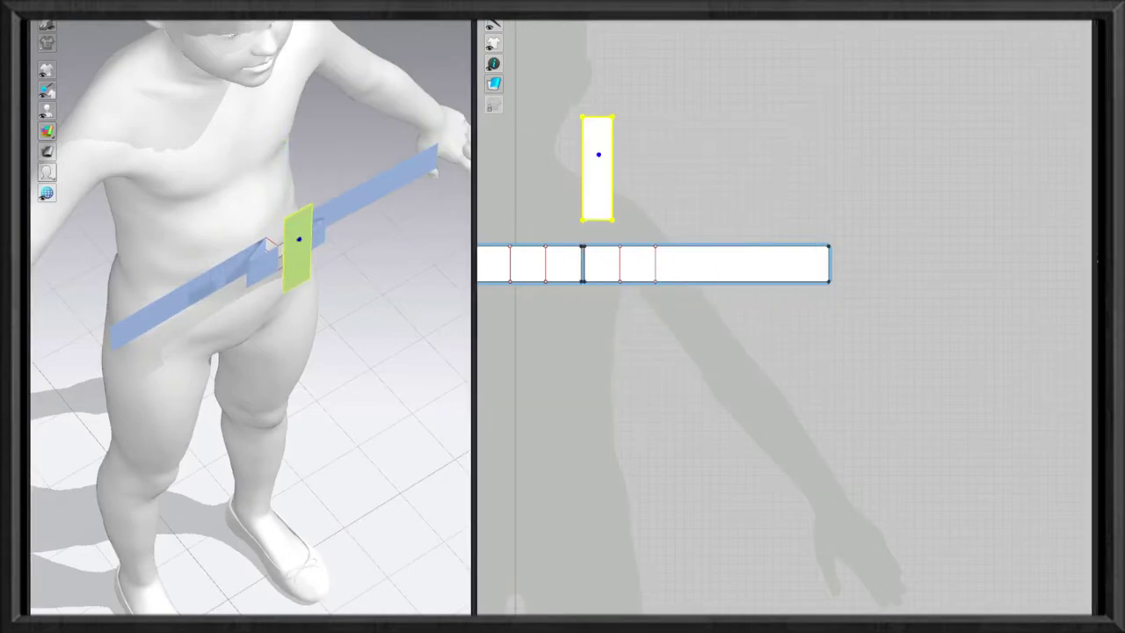
mouse_move(604, 129)
mouse_down()
mouse_move(591, 226)
mouse_move(590, 212)
mouse_up()
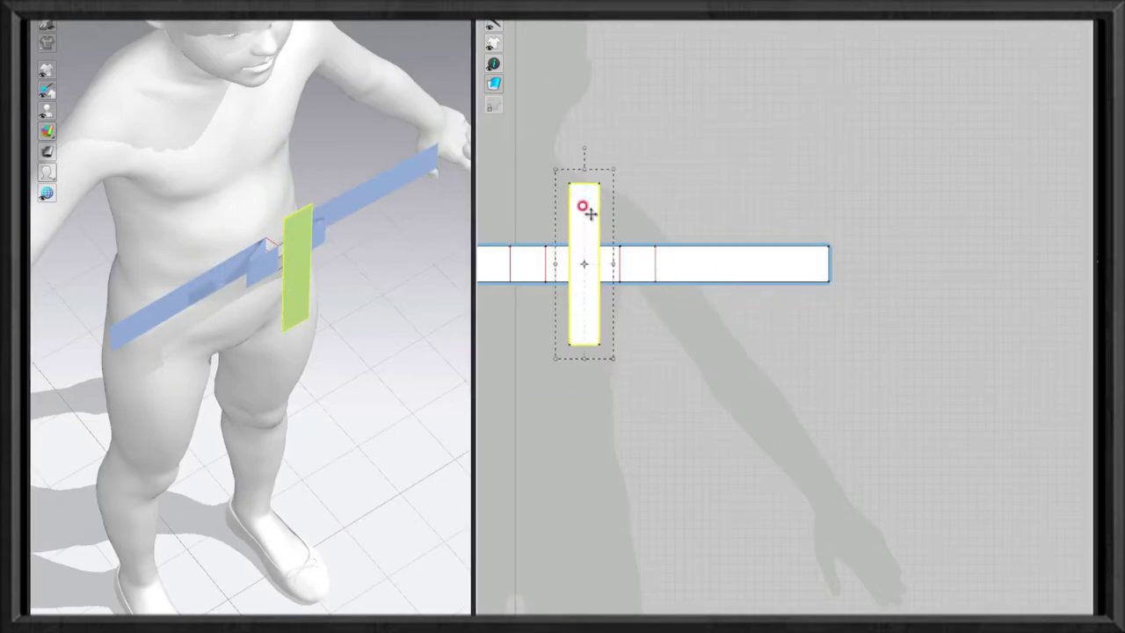
drag(301, 263, 297, 246)
scroll(582, 315, up, 2)
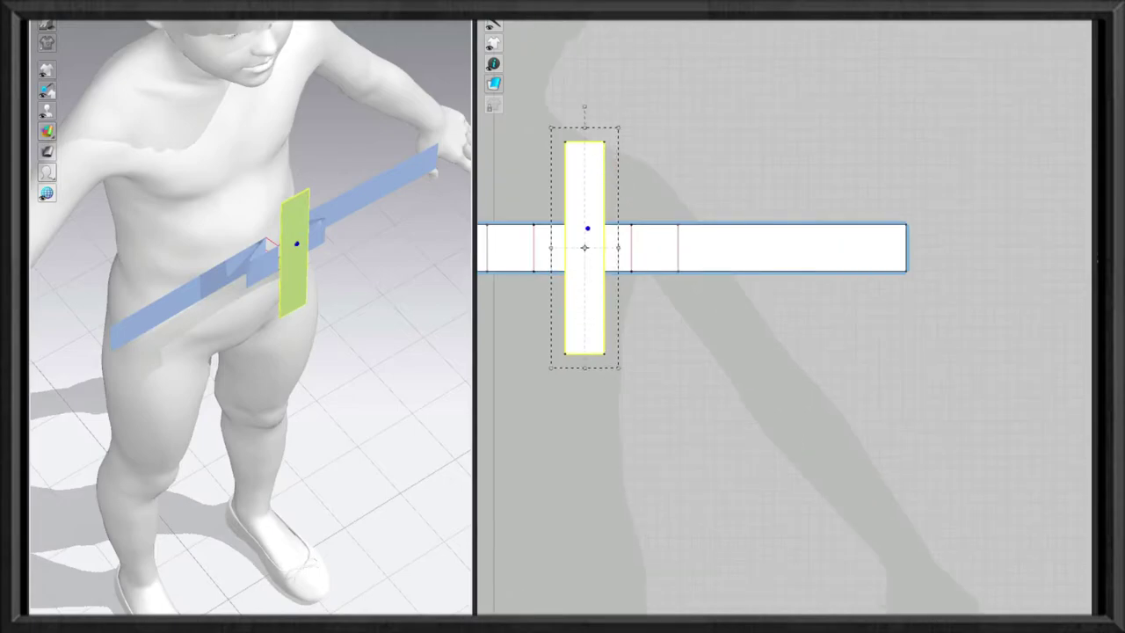
Add two internal lines 5 cm below the piece's top edge, one line each.
right_click(582, 143)
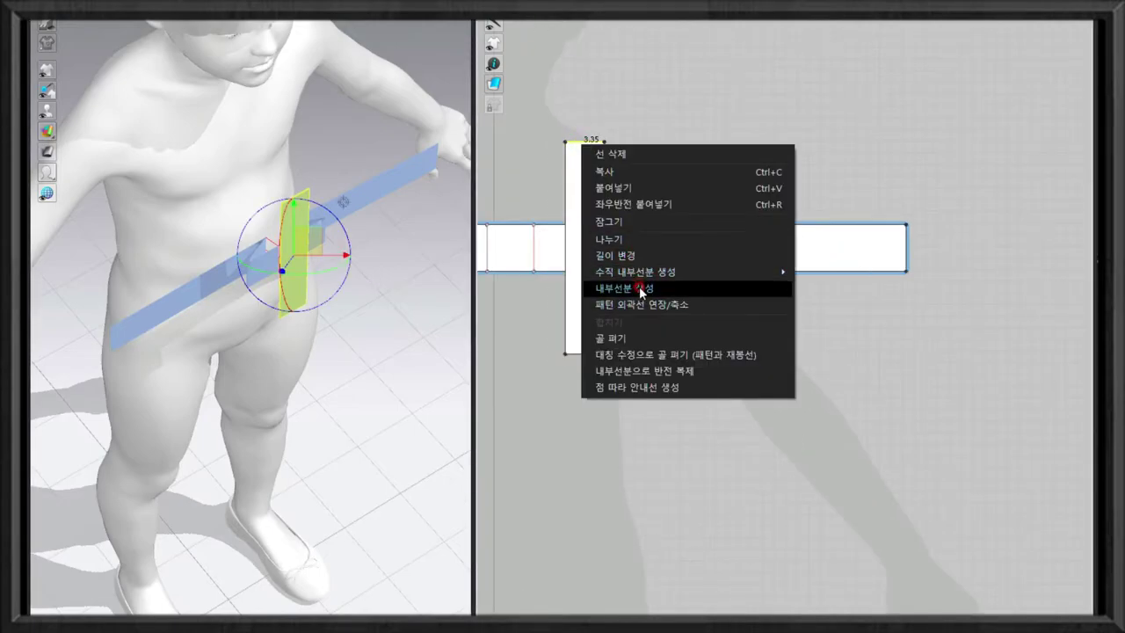
click(641, 288)
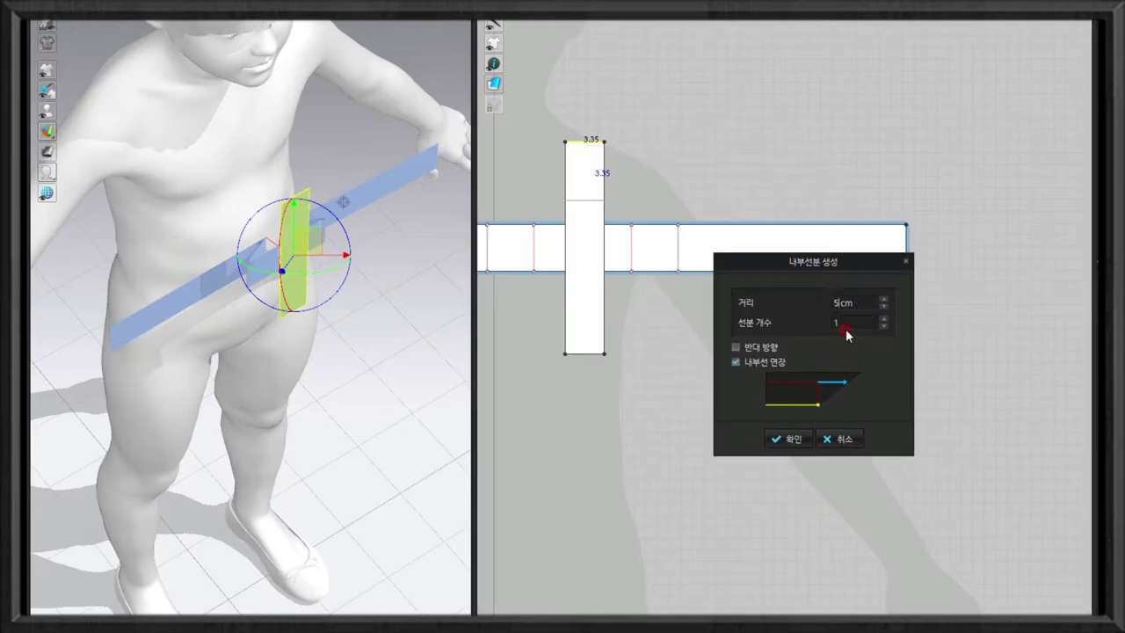
click(796, 439)
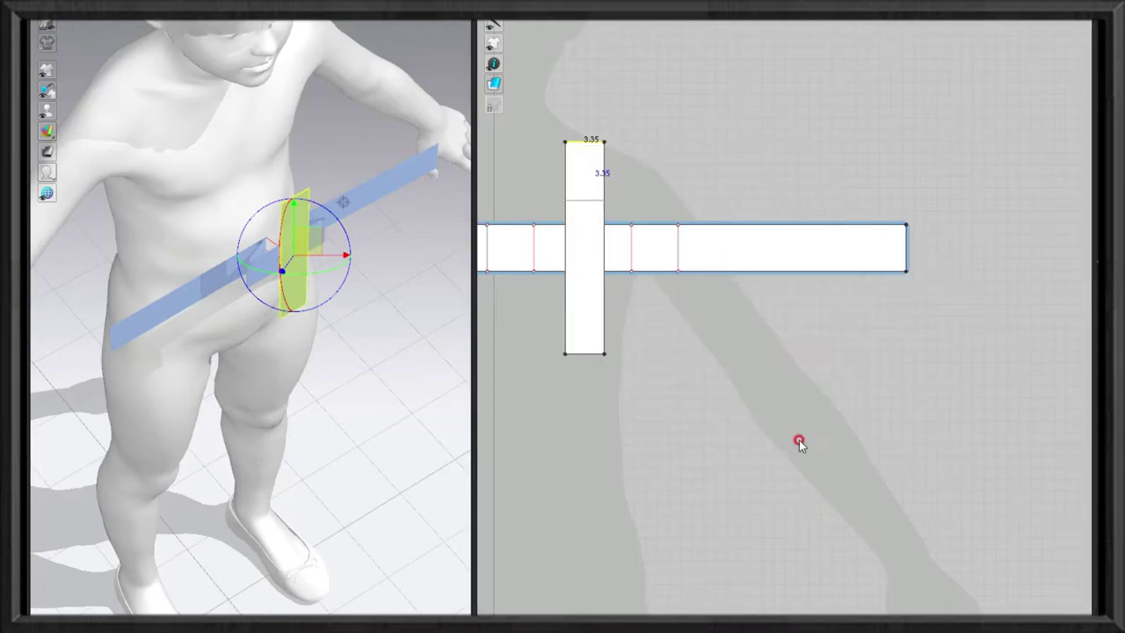
right_click(585, 143)
key(Escape)
right_click(584, 143)
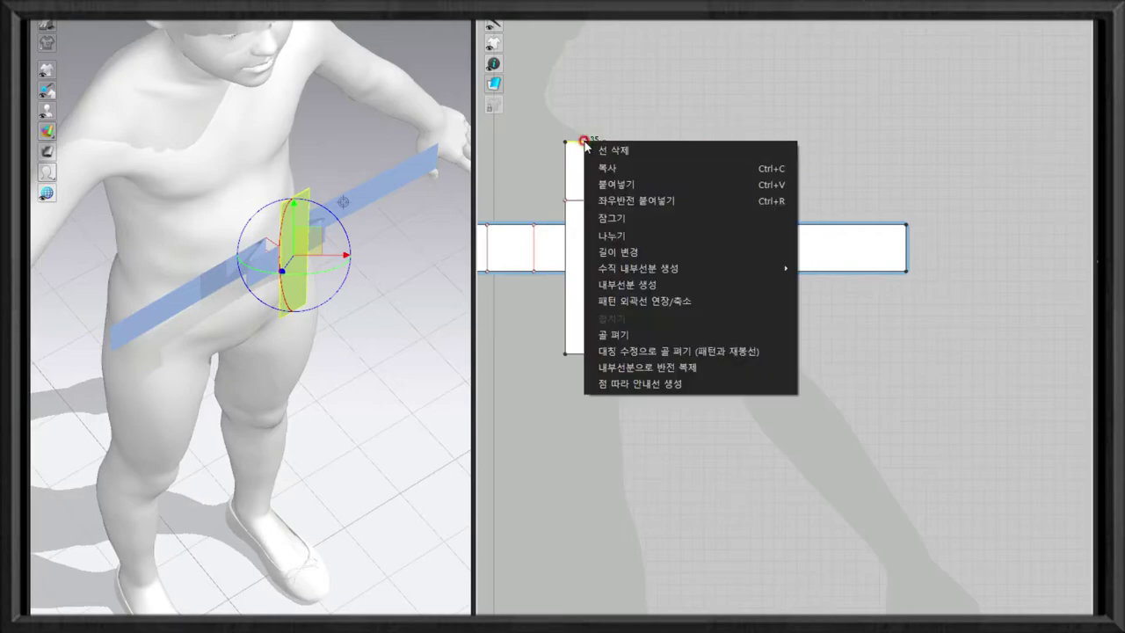
click(626, 284)
click(822, 260)
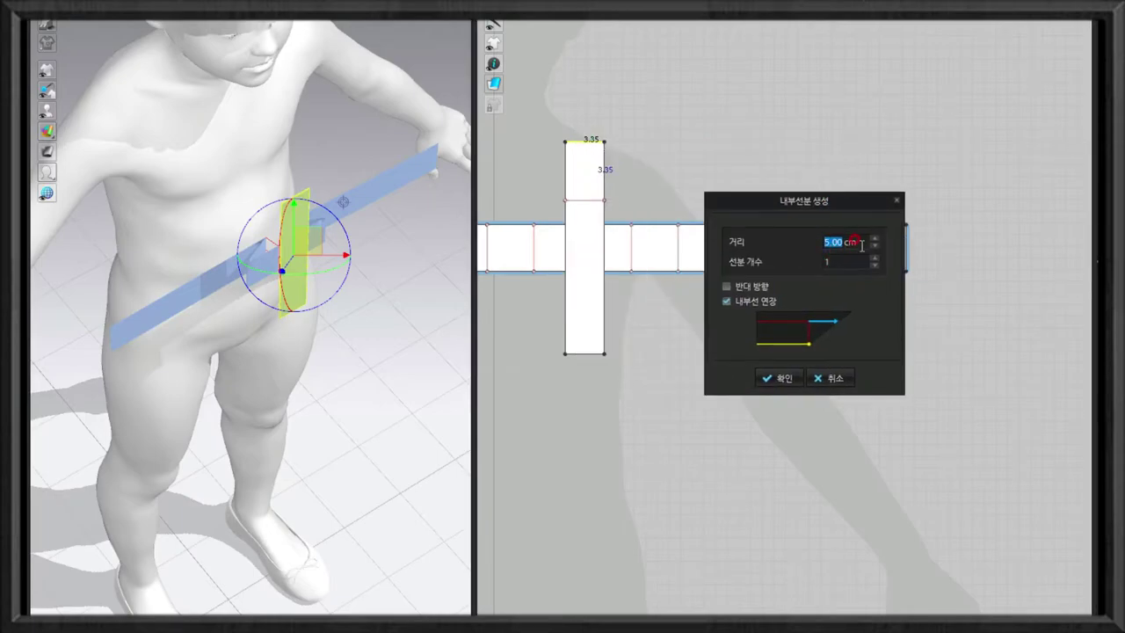
key(Return)
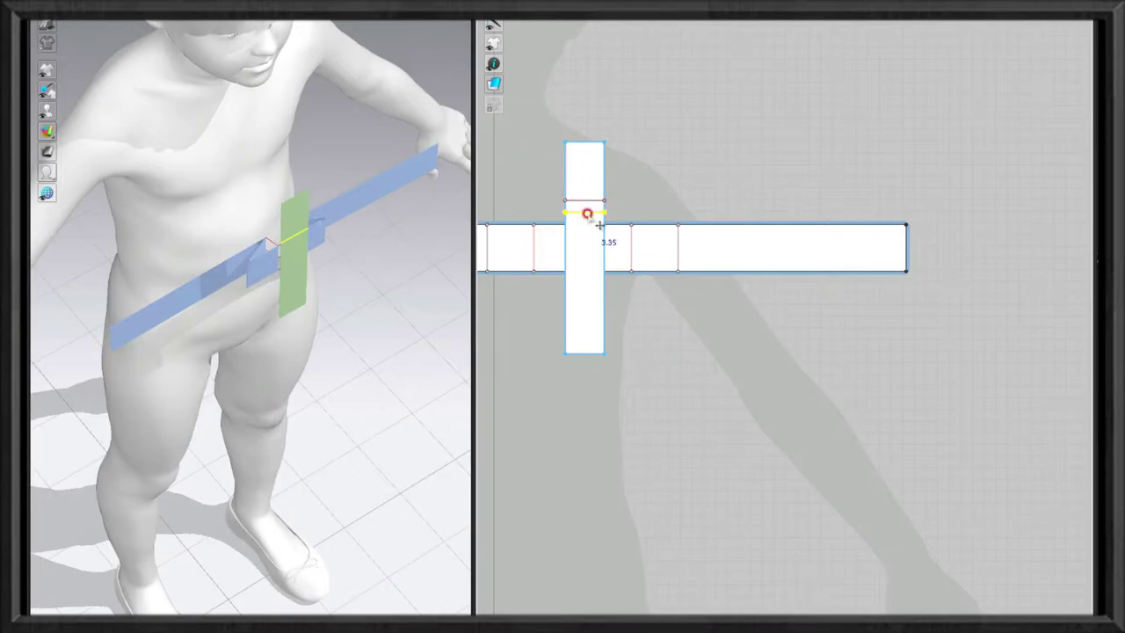
Rotate the vertical piece upright in 3D beside the band.
click(308, 231)
scroll(309, 231, up, 2)
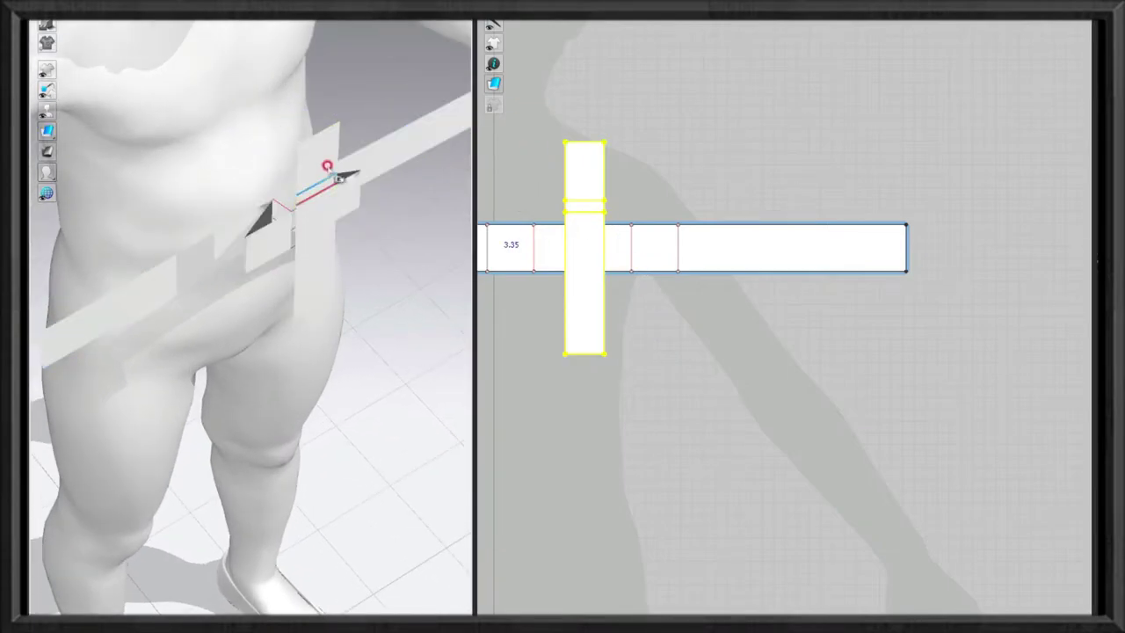
right_drag(260, 197, 351, 146)
drag(351, 146, 263, 156)
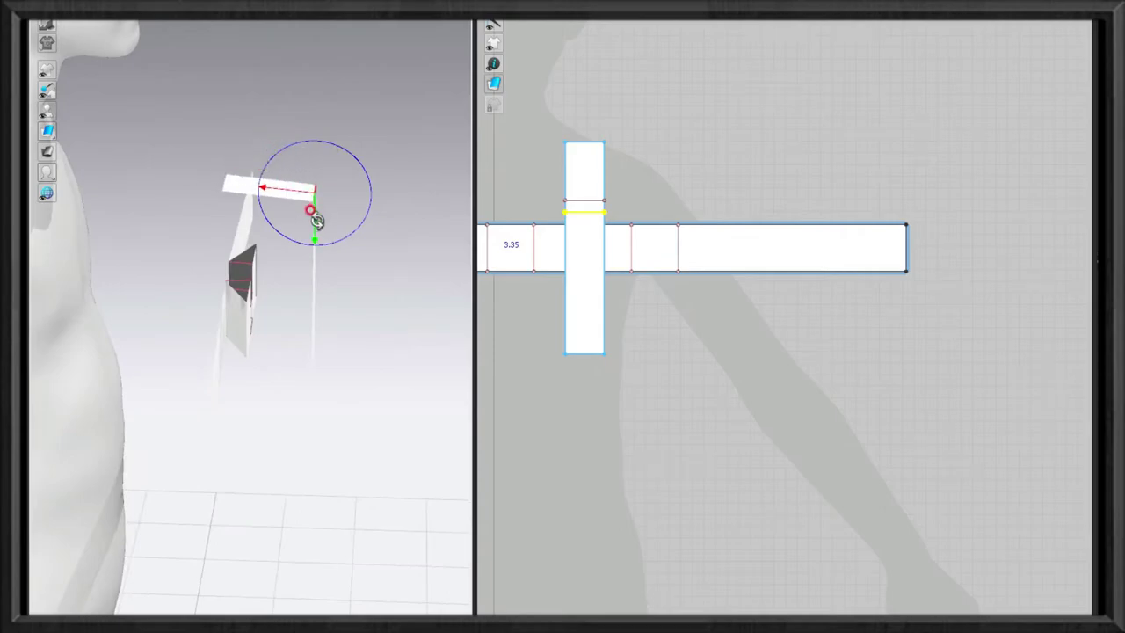
right_drag(313, 213, 350, 199)
right_drag(259, 201, 248, 211)
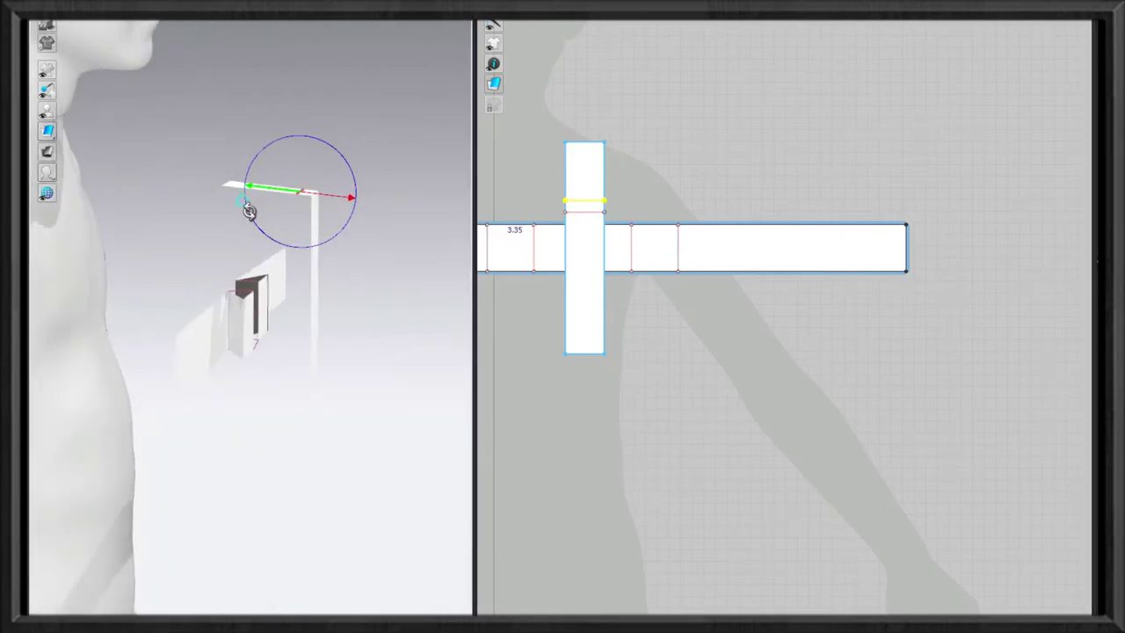
click(314, 259)
click(269, 263)
mouse_move(269, 264)
right_down()
mouse_move(284, 301)
mouse_move(256, 260)
right_up()
click(255, 260)
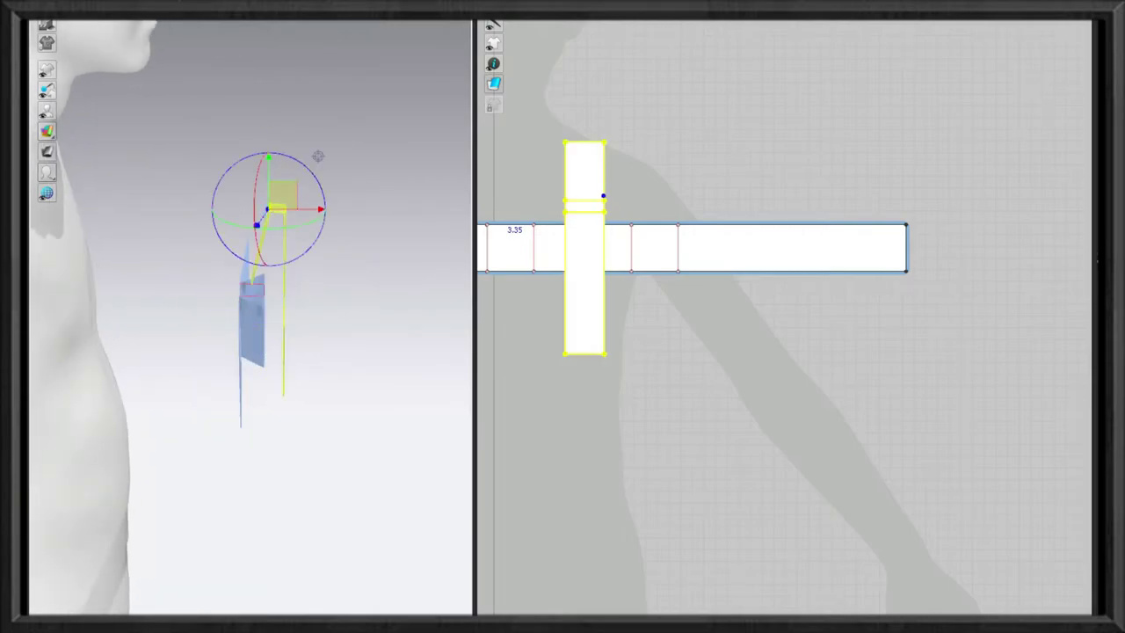
Move the lower part of the vertical piece below the band in the pattern window.
click(273, 208)
click(279, 261)
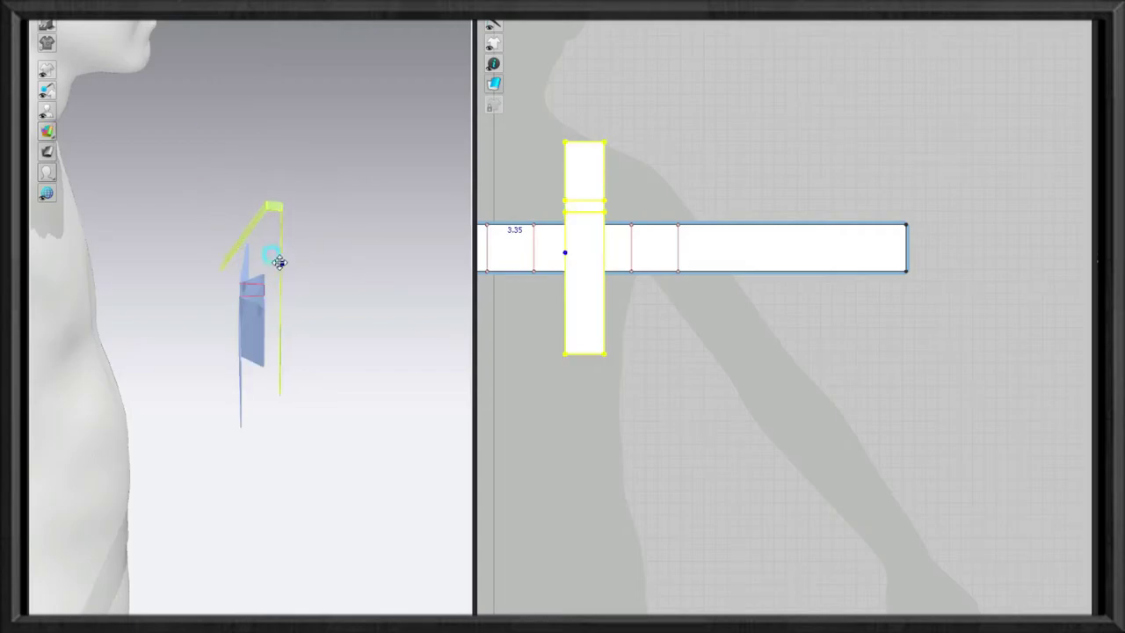
click(580, 335)
drag(580, 336, 597, 297)
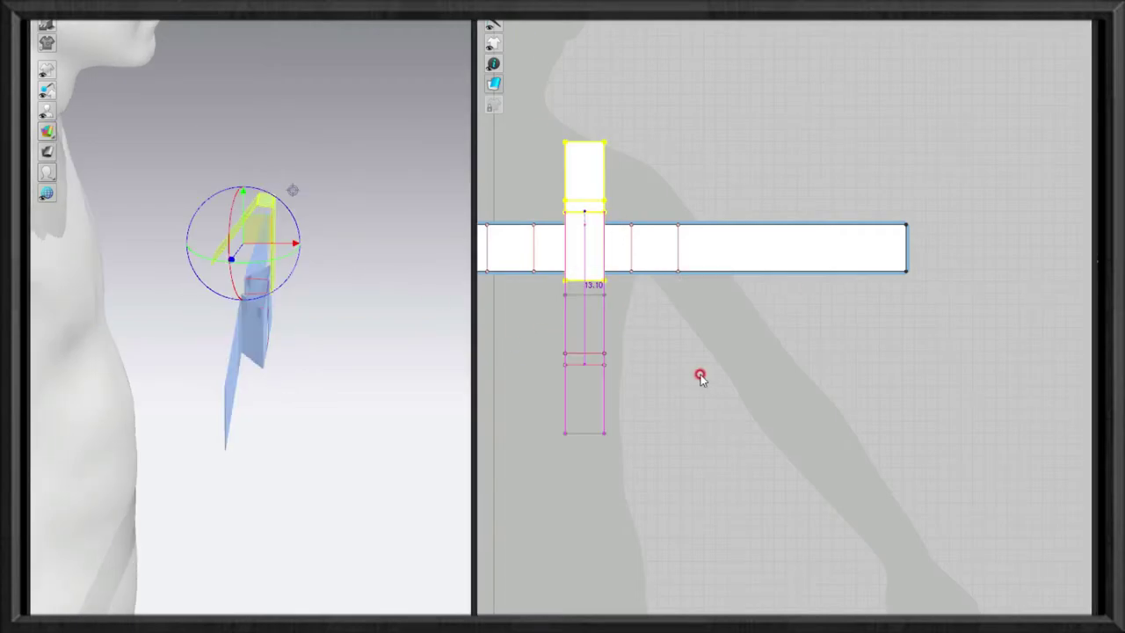
Fold the lower vertical piece upward and stand it upright in 3D.
click(761, 390)
click(589, 363)
key(2)
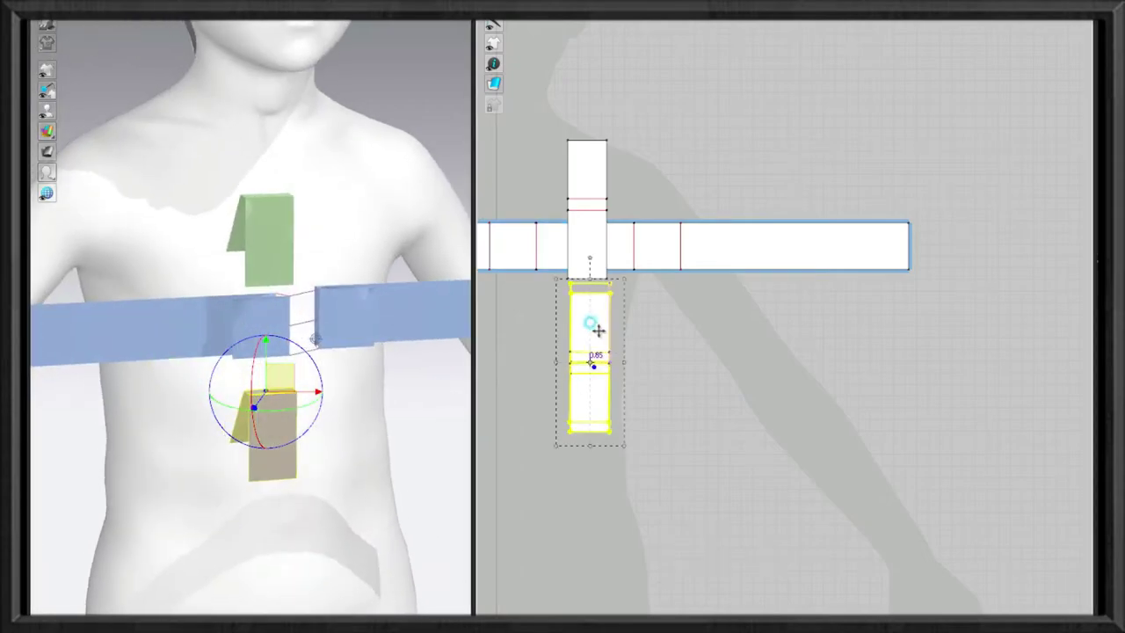
drag(219, 350, 278, 417)
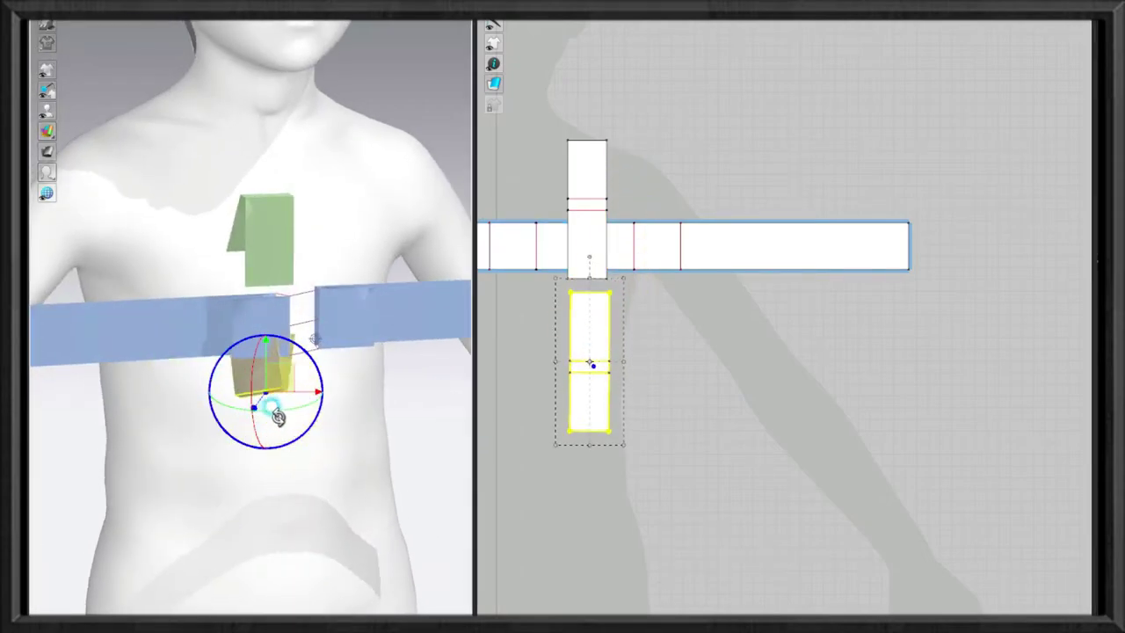
right_drag(278, 416, 243, 408)
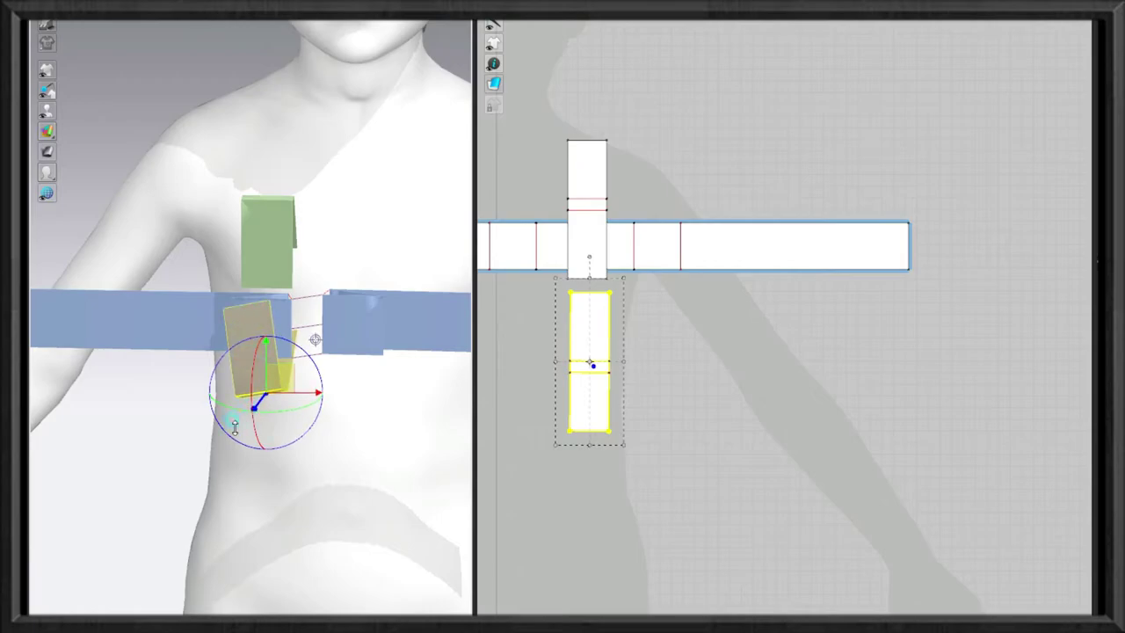
drag(234, 426, 324, 397)
mouse_move(250, 378)
right_down()
mouse_move(196, 359)
mouse_move(341, 395)
right_up()
mouse_move(341, 395)
mouse_down()
mouse_move(319, 407)
mouse_move(347, 338)
mouse_up()
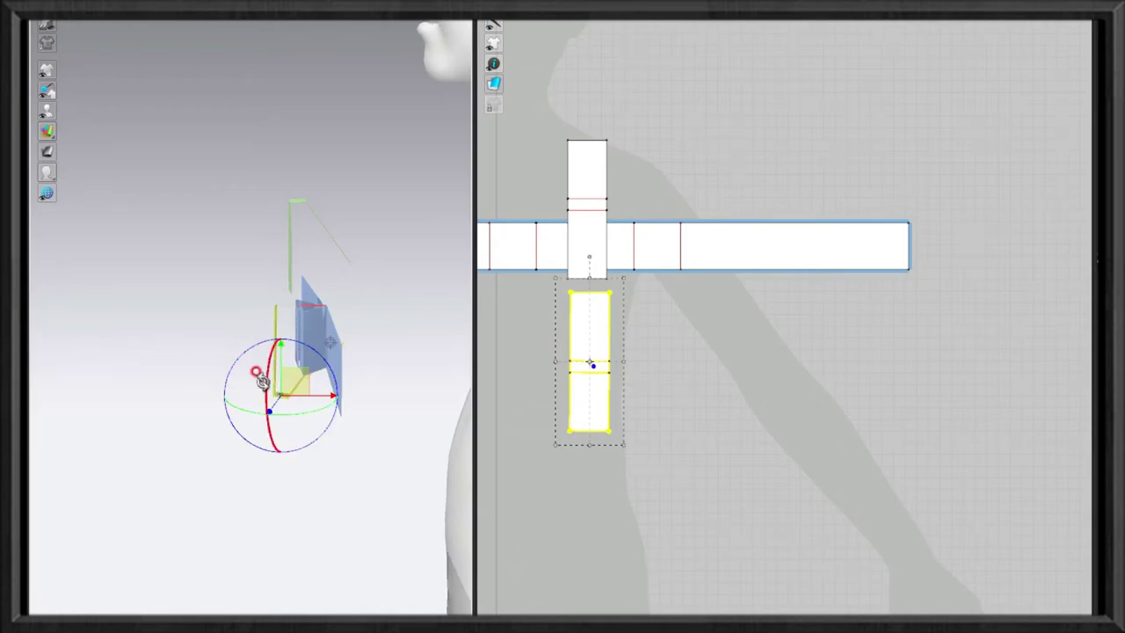
Shorten the upper piece and adjust the lower one so both meet at the band.
click(301, 254)
drag(301, 254, 301, 271)
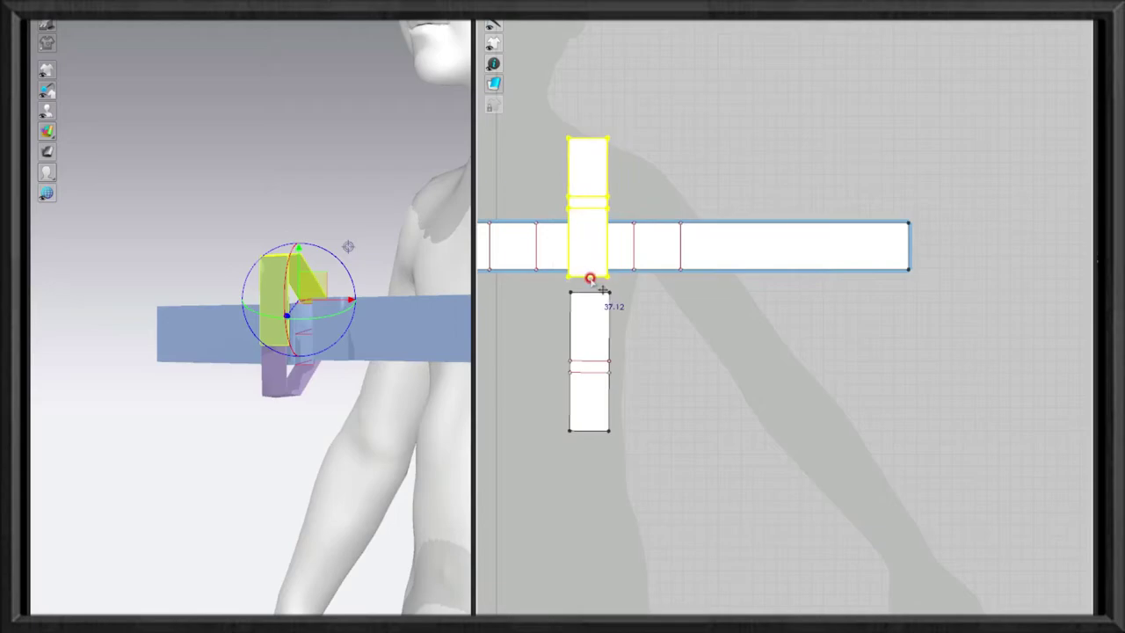
drag(589, 278, 595, 251)
mouse_move(588, 294)
mouse_down()
mouse_move(588, 316)
mouse_move(571, 292)
mouse_up()
click(367, 322)
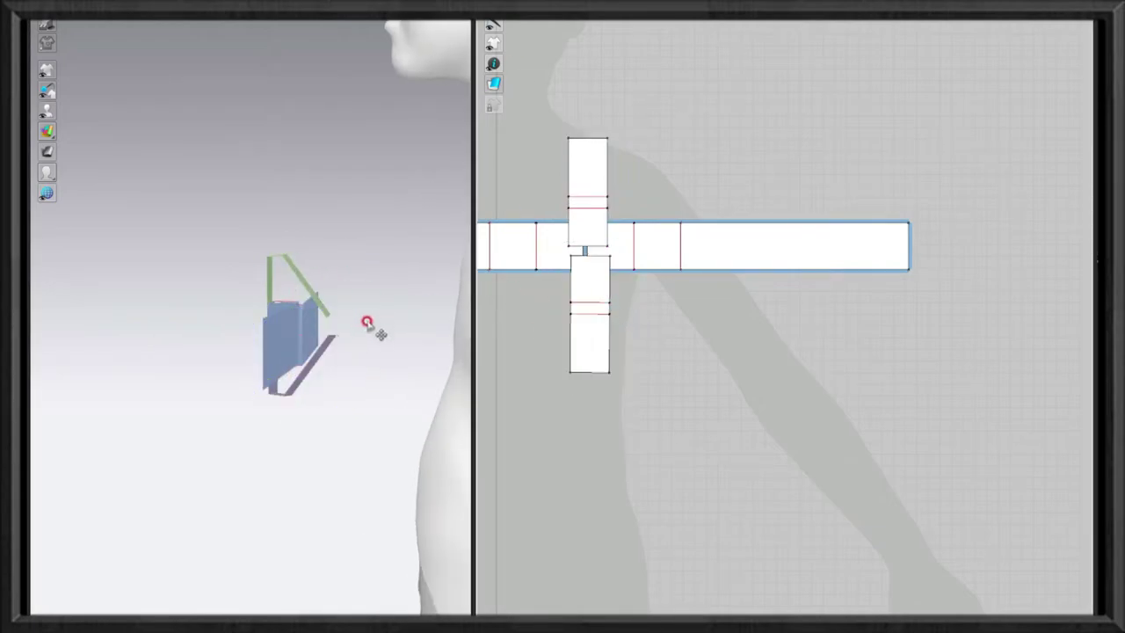
Simulate and box-pin two small areas of the ribbon band on the chest.
key(space)
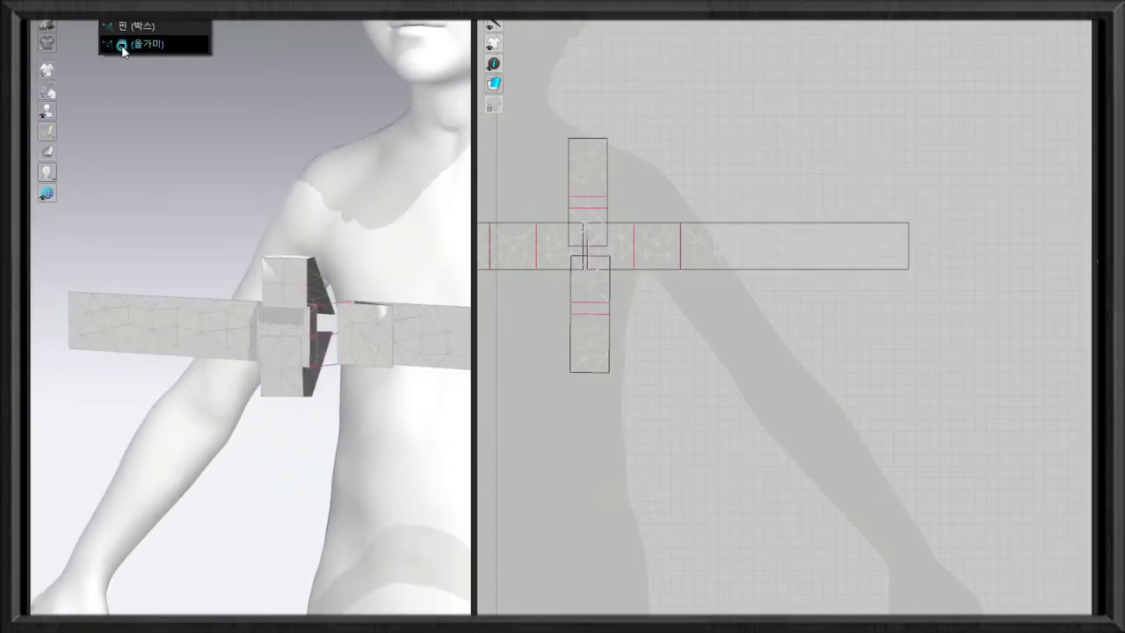
right_drag(297, 285, 328, 264)
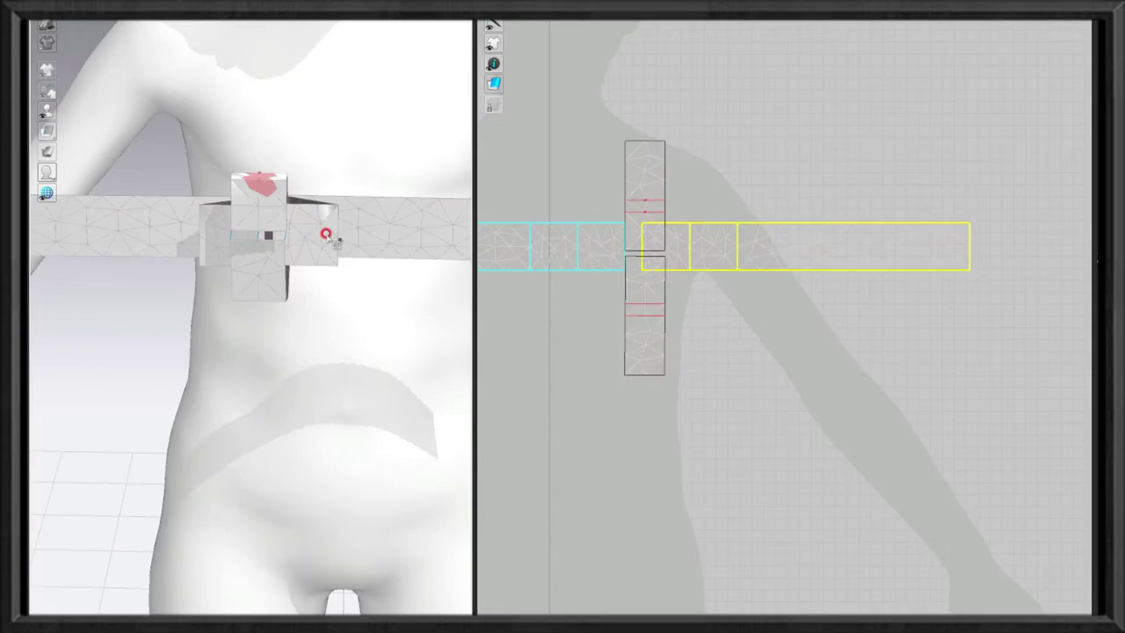
drag(681, 239, 700, 256)
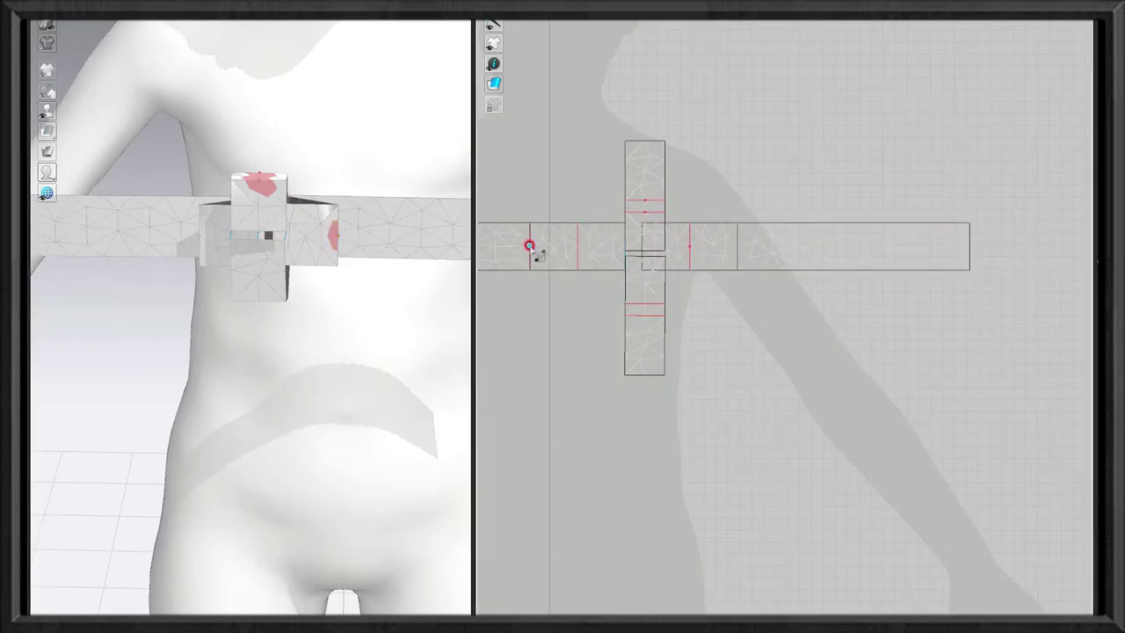
right_drag(176, 226, 250, 471)
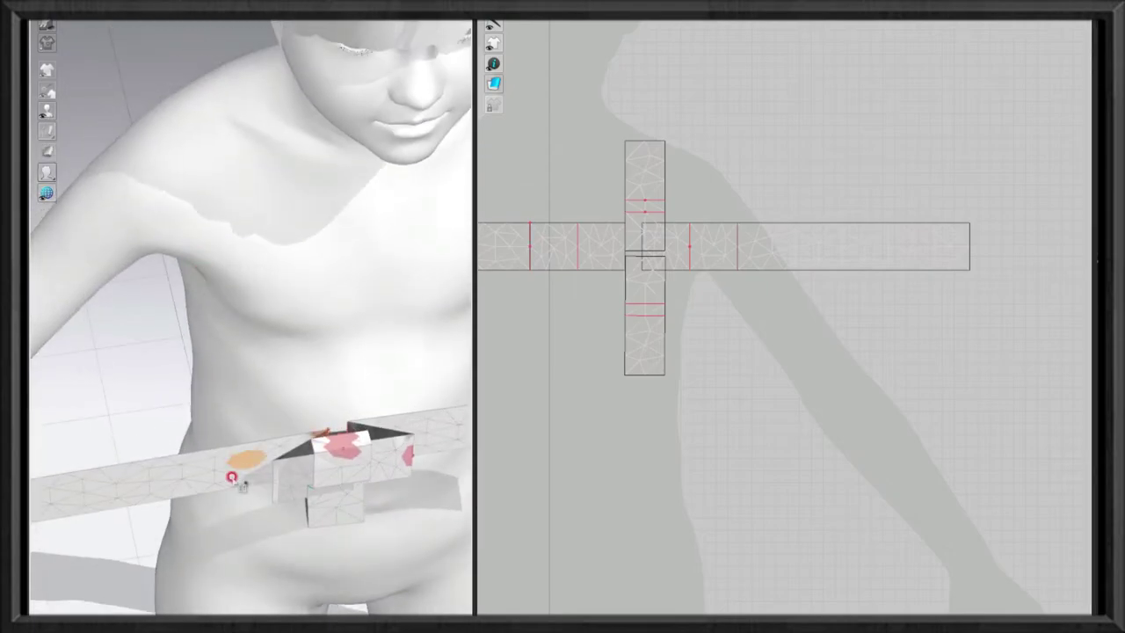
right_drag(248, 429, 216, 301)
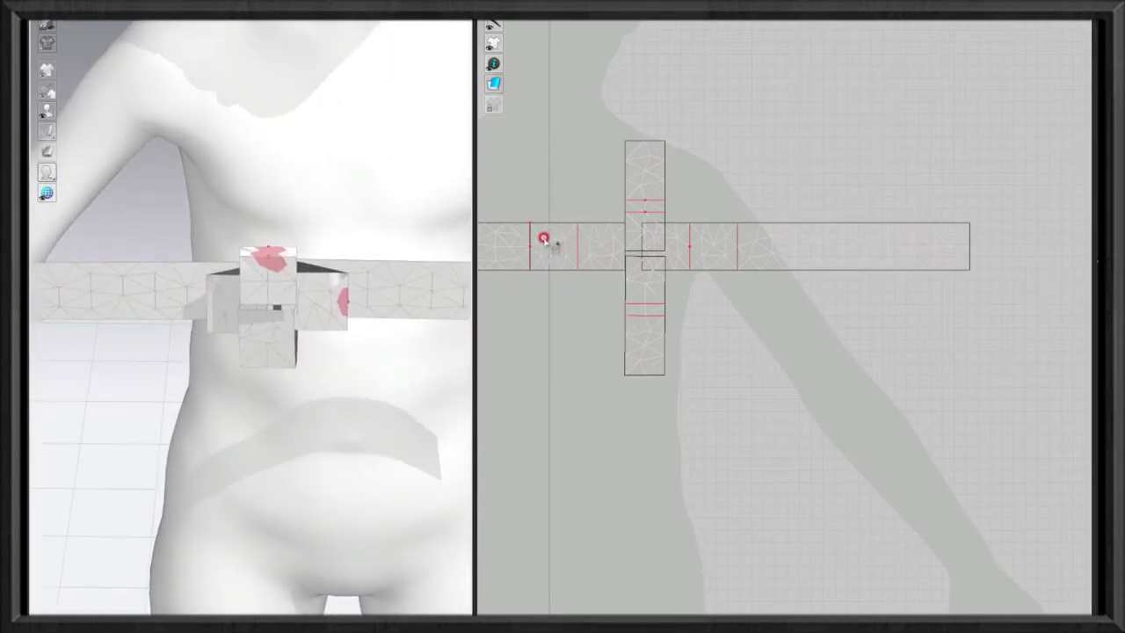
drag(515, 236, 529, 253)
mouse_move(211, 292)
right_down()
mouse_move(233, 45)
mouse_move(307, 364)
mouse_move(295, 394)
mouse_move(346, 413)
right_up()
scroll(305, 405, down, 3)
drag(566, 384, 527, 119)
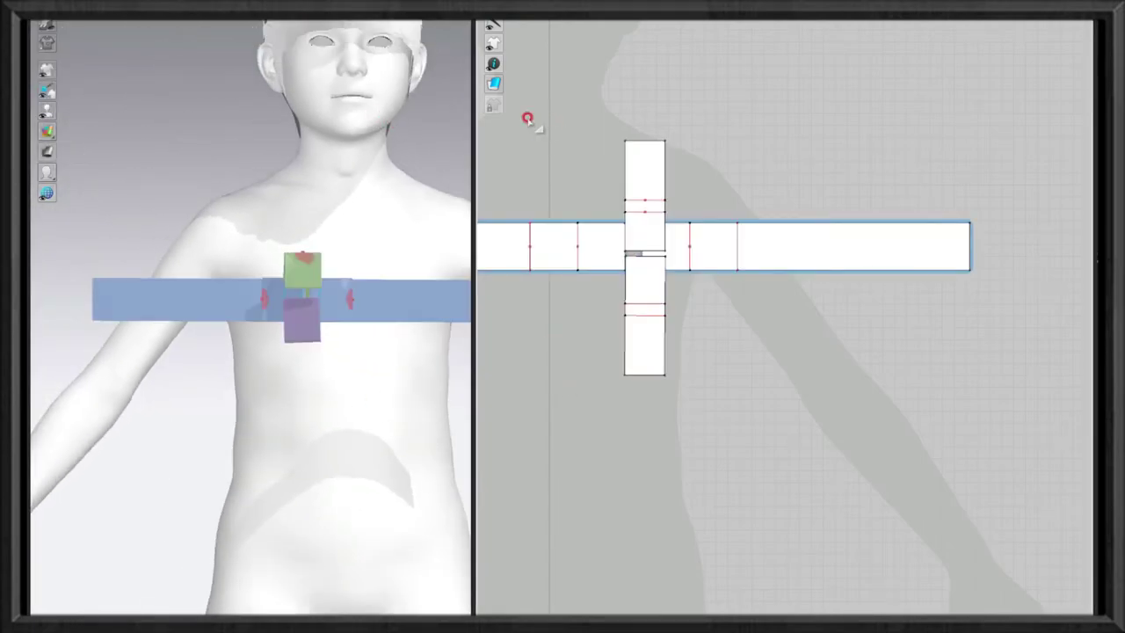
scroll(527, 176, down, 2)
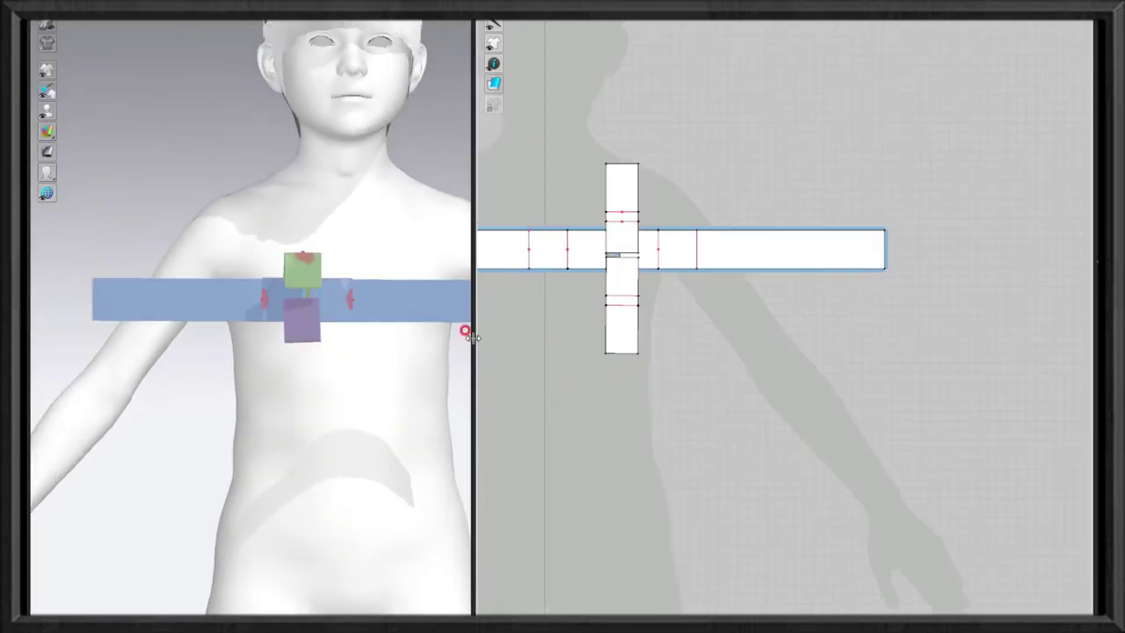
Drape the ribbon into tails, then move the lower small piece up onto the upper one.
key(space)
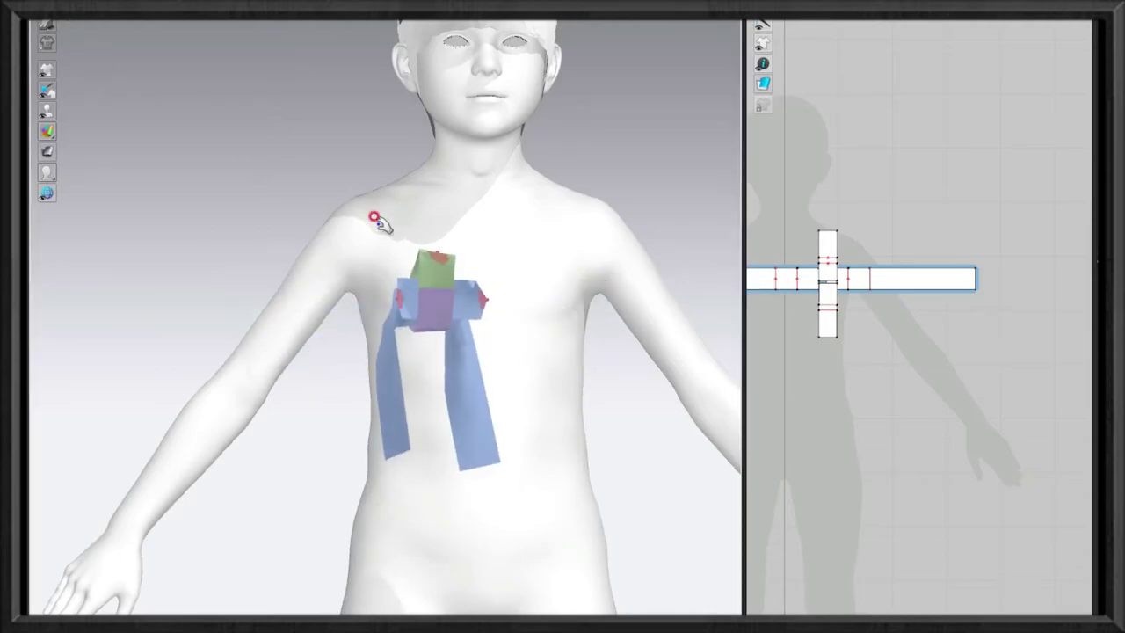
right_drag(376, 233, 286, 269)
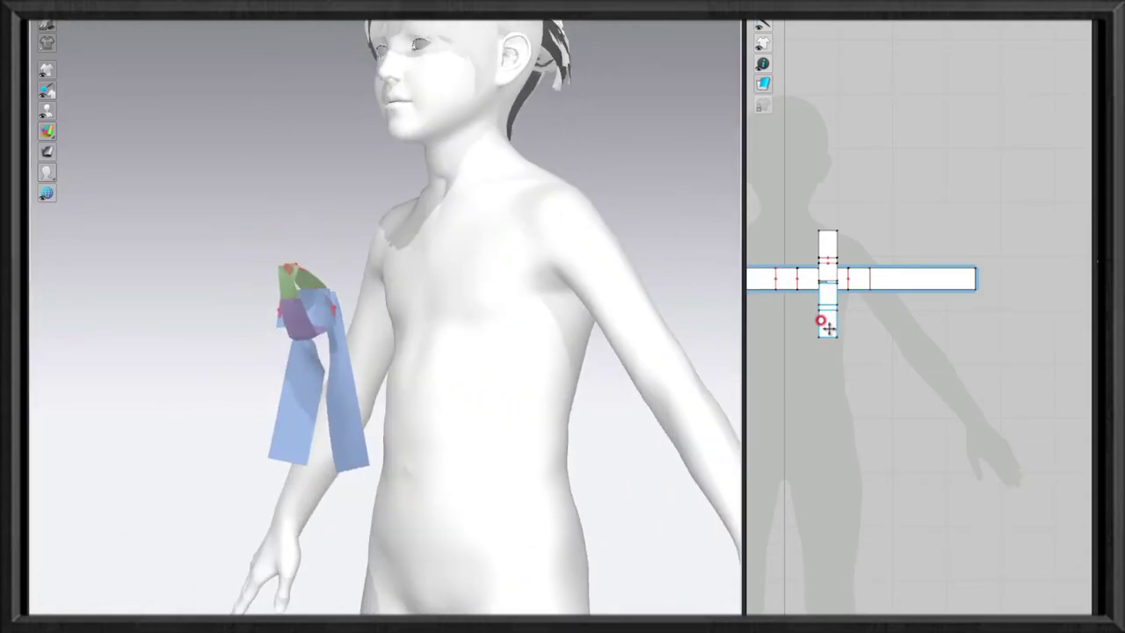
key(2)
scroll(923, 312, up, 4)
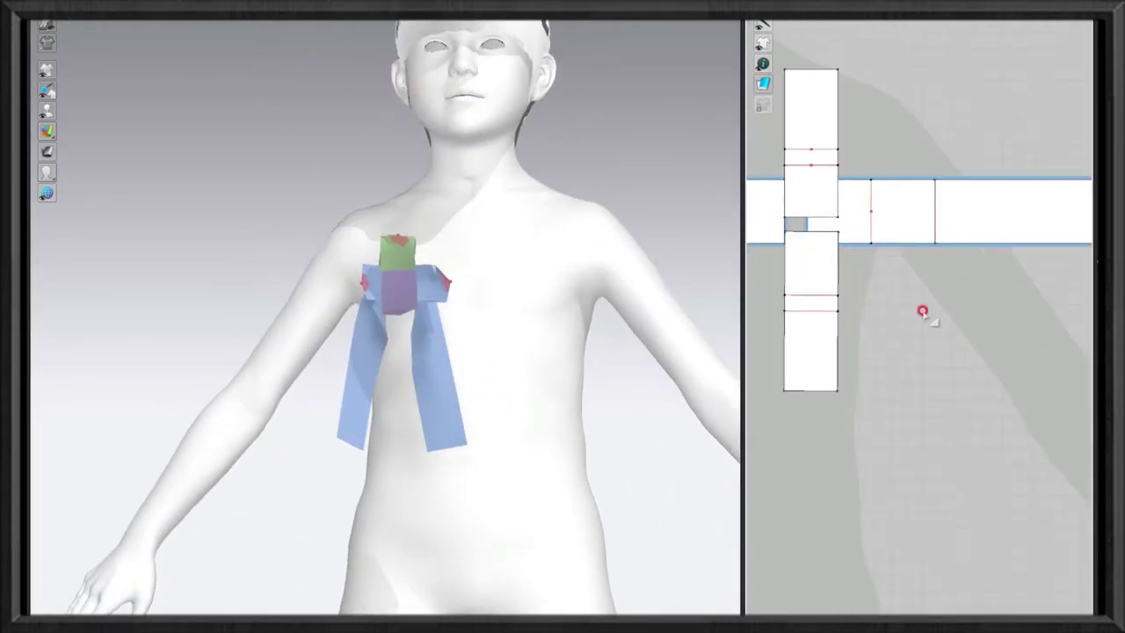
drag(816, 211, 816, 226)
click(811, 277)
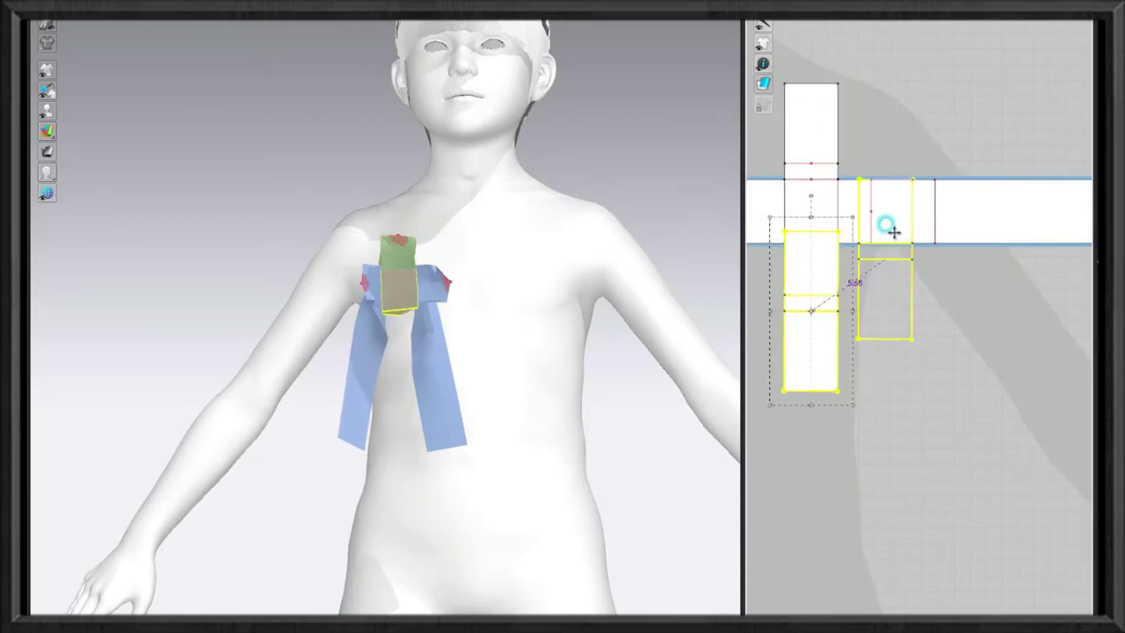
drag(793, 379, 794, 233)
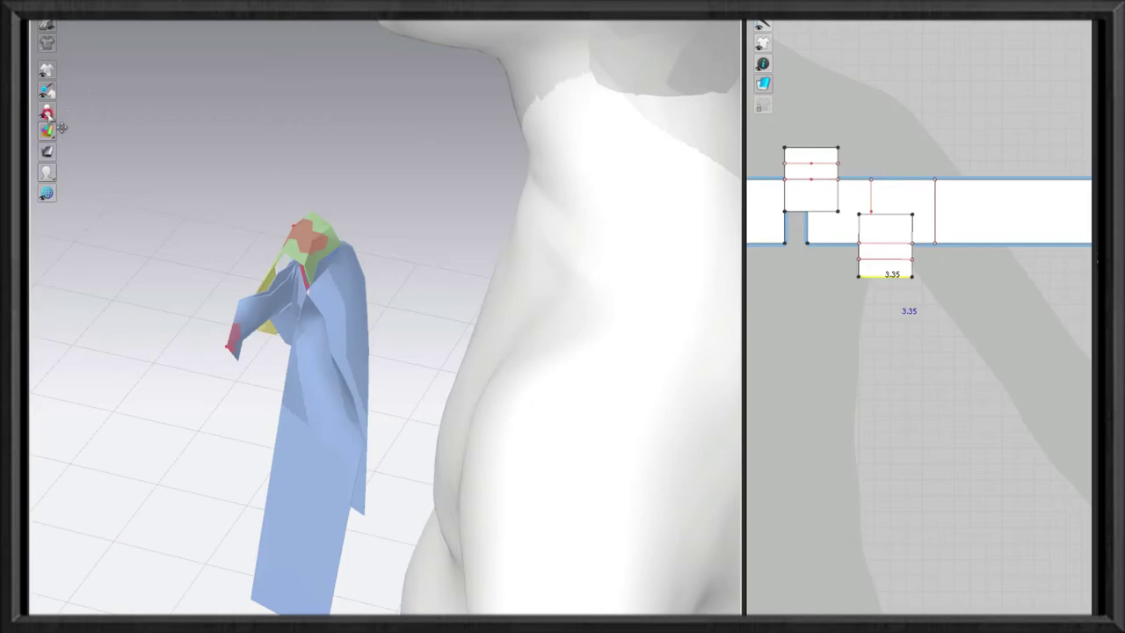
Hide the avatar and shift the small loop piece left in the pattern.
click(47, 114)
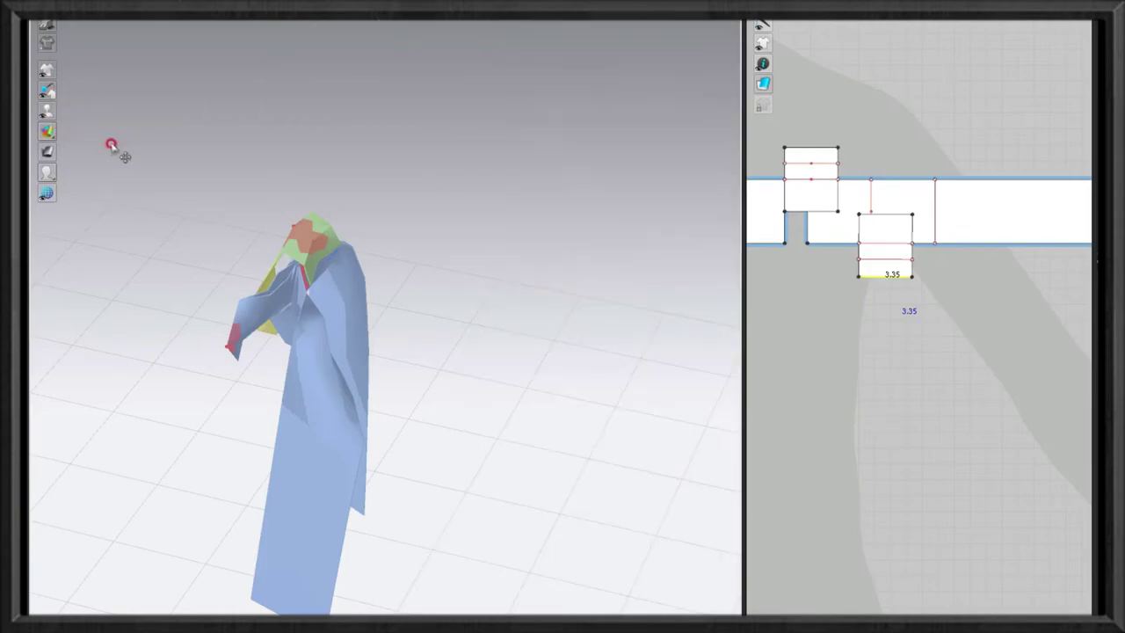
mouse_move(114, 146)
right_down()
mouse_move(226, 218)
mouse_move(304, 307)
mouse_move(304, 279)
mouse_move(465, 231)
mouse_move(551, 397)
mouse_move(532, 389)
mouse_move(395, 188)
right_up()
right_drag(394, 140, 389, 191)
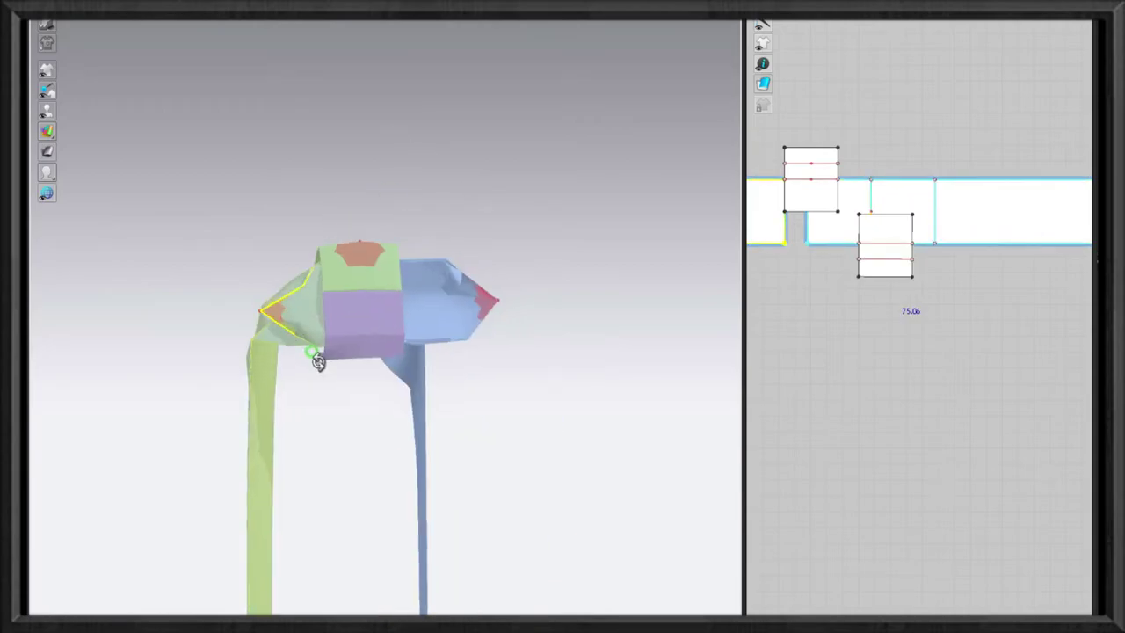
drag(889, 231, 812, 233)
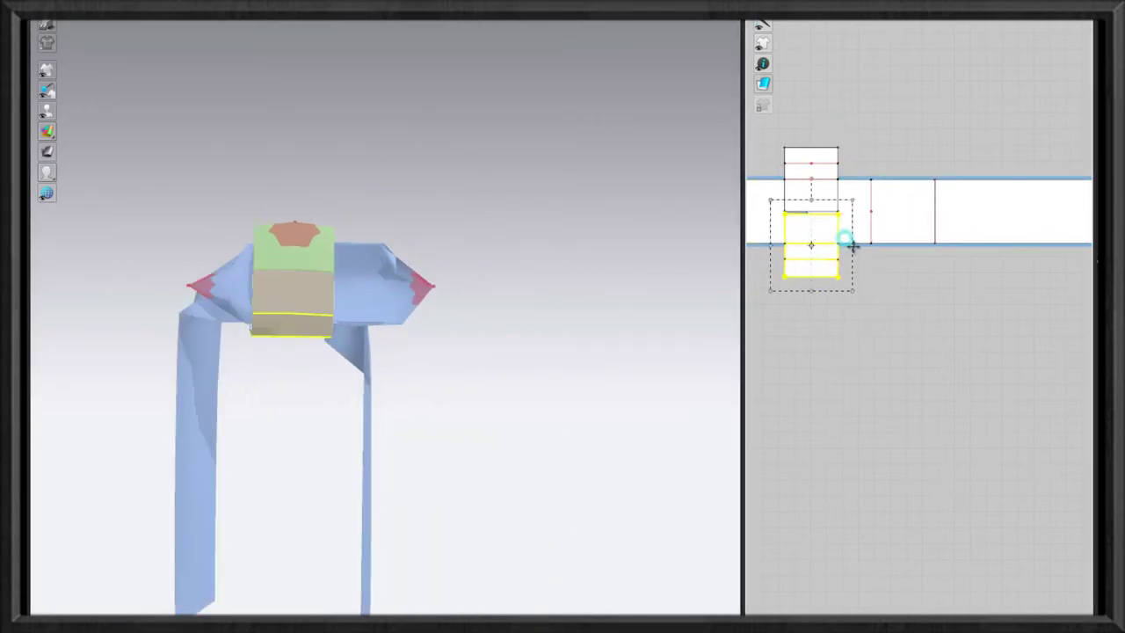
Transform the small piece to a width of 2 cm.
right_click(831, 252)
text(2.04)
key(Return)
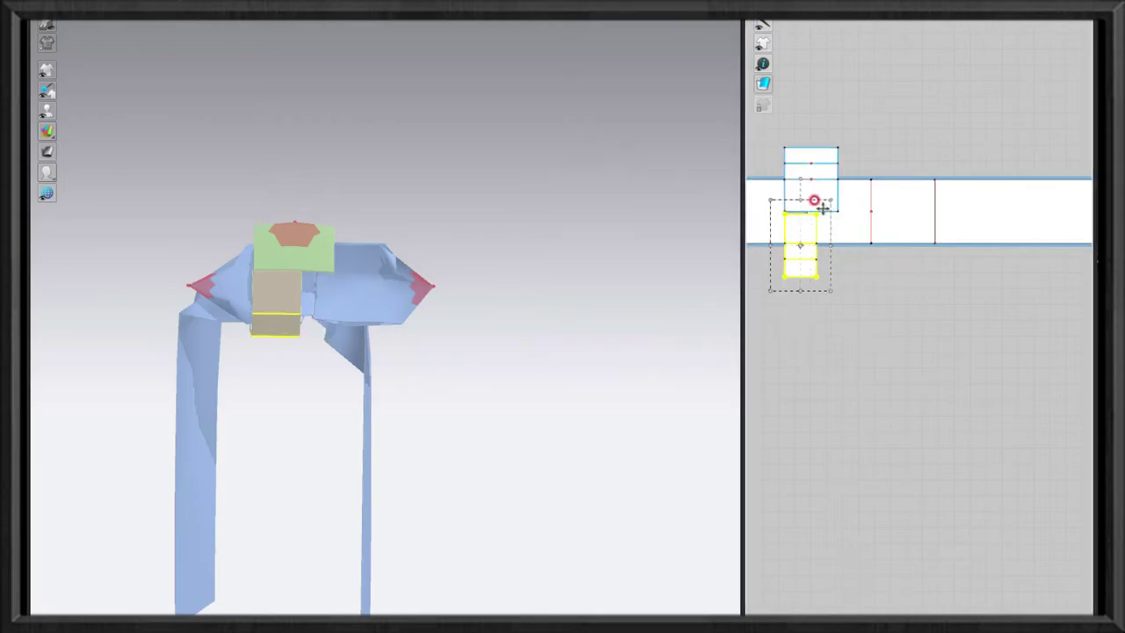
click(700, 345)
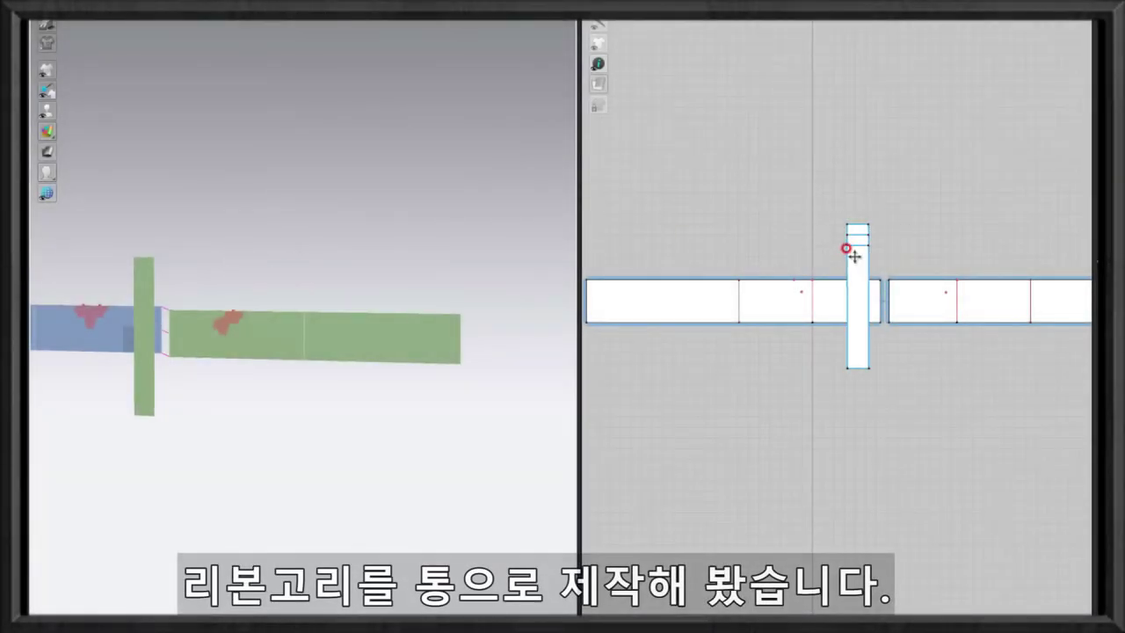
Add a line 2.00 from the edge on the vertical loop strip, then switch to Segment Sewing.
key(z)
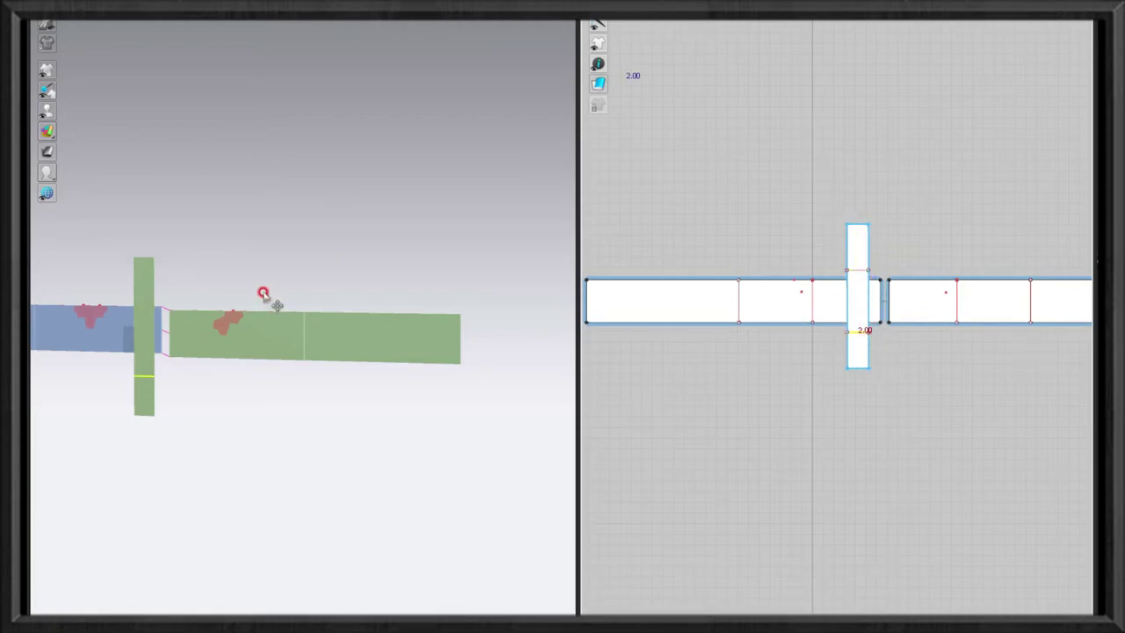
key(shift+f)
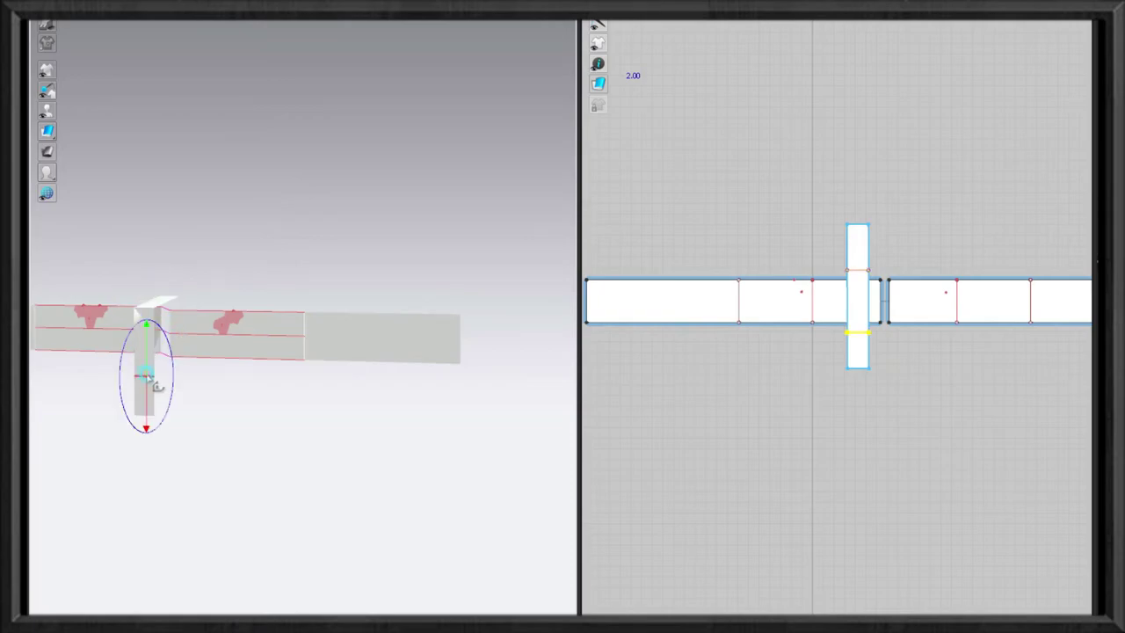
key(shift+f)
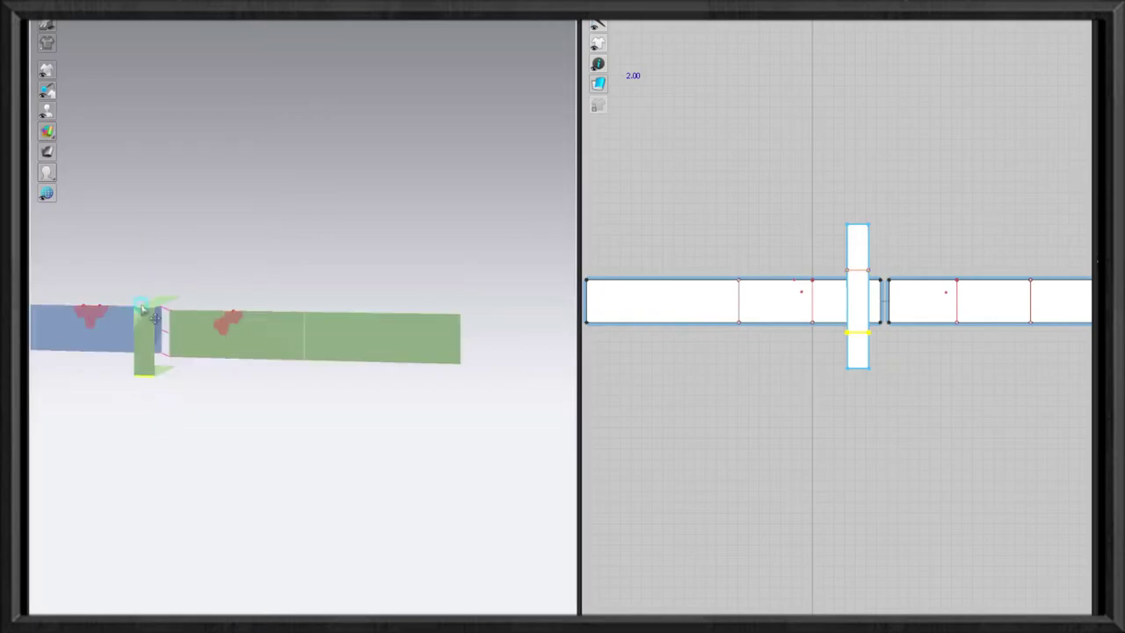
mouse_move(158, 353)
right_down()
mouse_move(150, 336)
mouse_move(151, 357)
mouse_move(234, 343)
right_up()
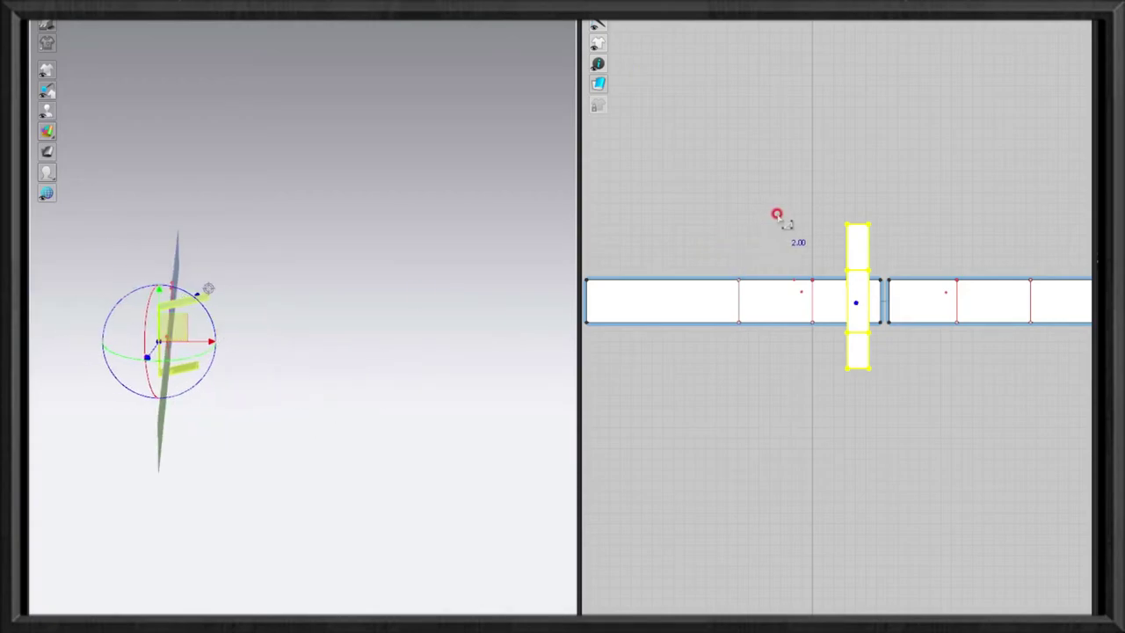
click(871, 251)
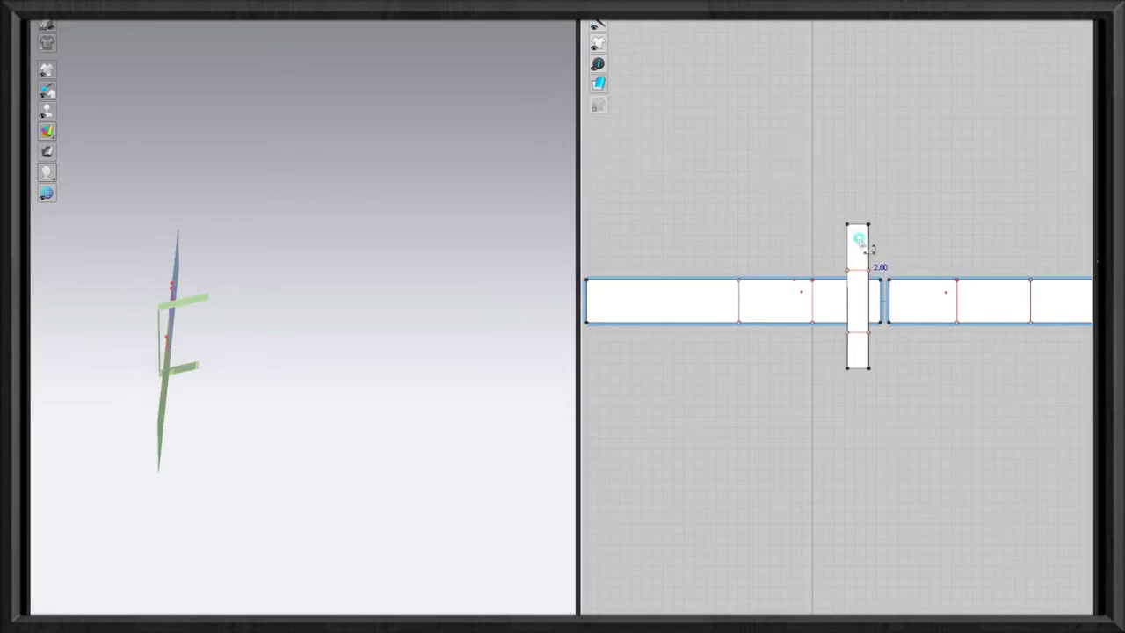
key(b)
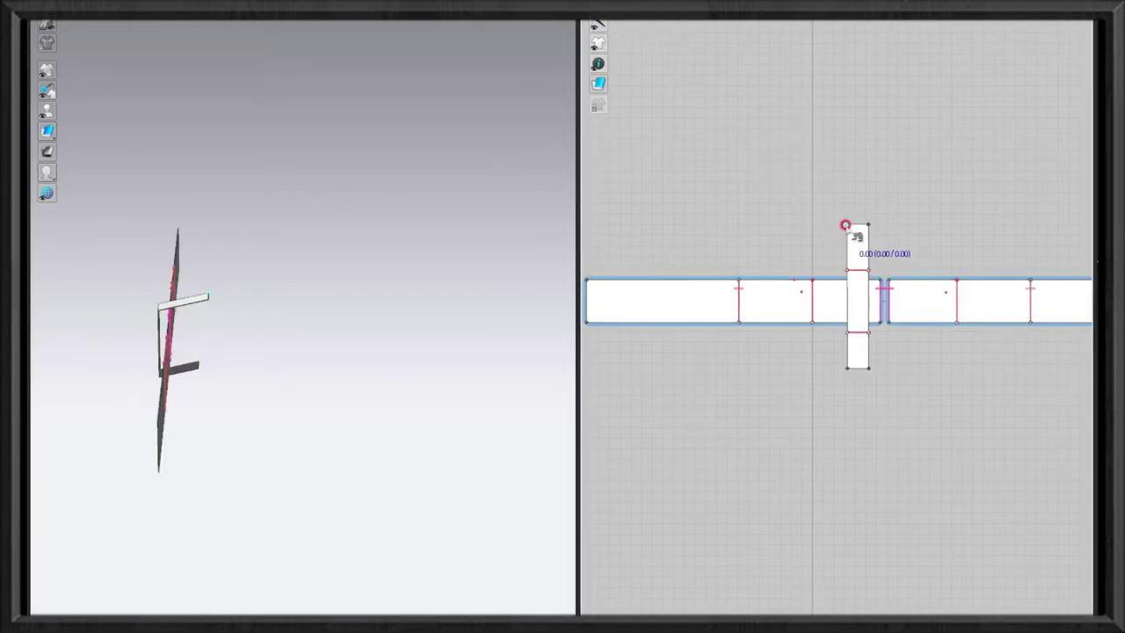
mouse_move(230, 352)
right_down()
mouse_move(127, 333)
mouse_move(226, 352)
right_up()
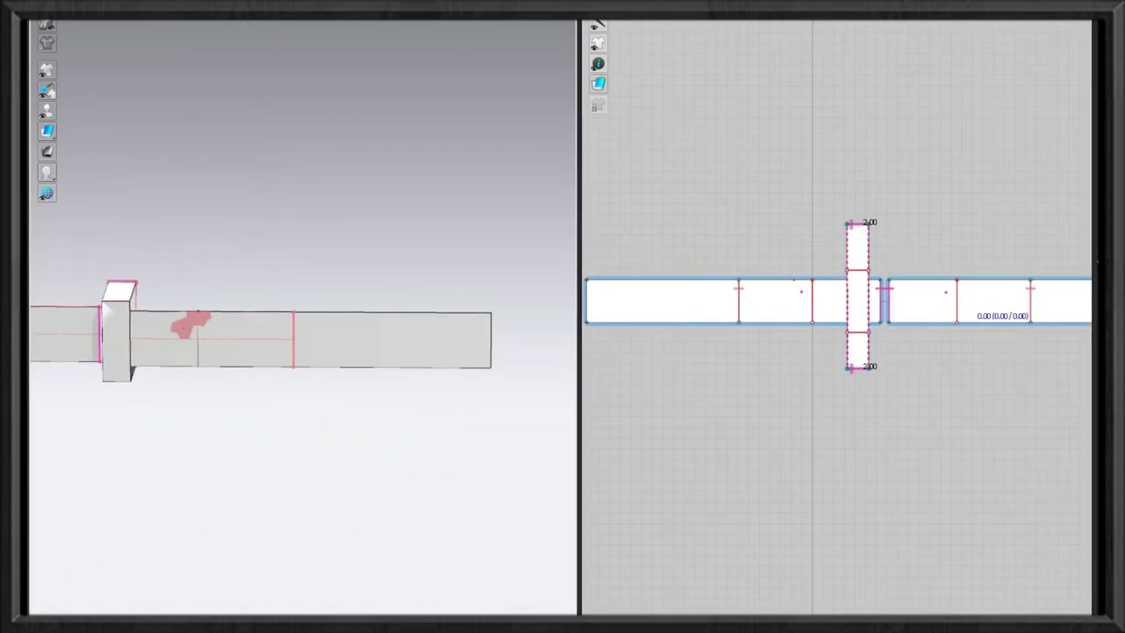
Fold the band piece along its first fold line so it lies flat extending right.
click(197, 355)
right_drag(204, 362, 131, 445)
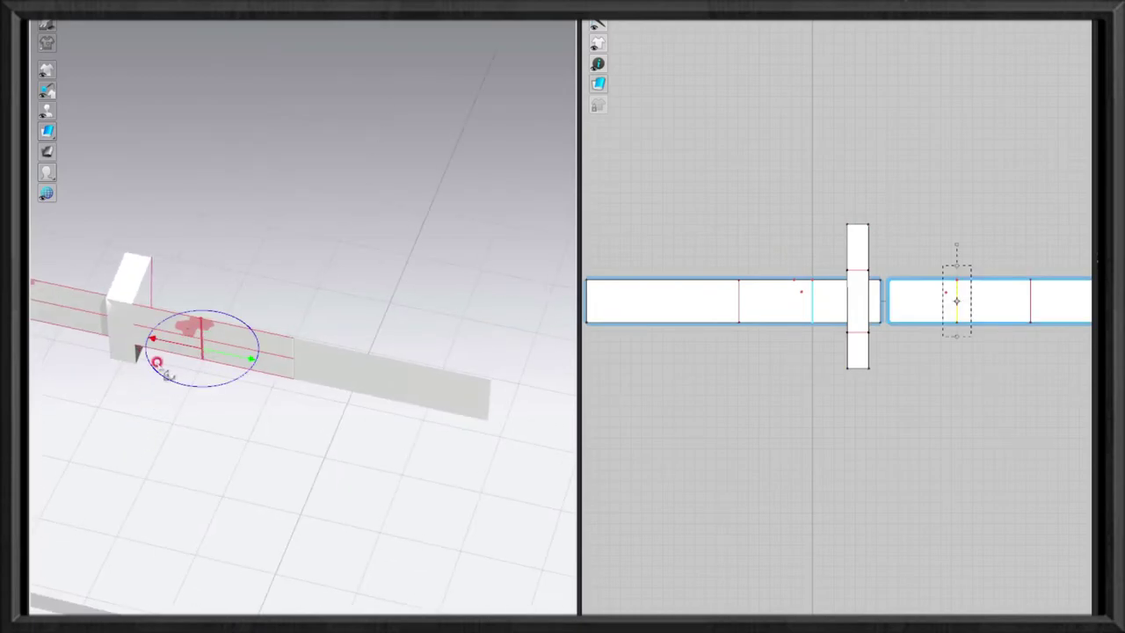
mouse_move(249, 377)
mouse_down()
mouse_move(200, 270)
mouse_move(232, 313)
mouse_up()
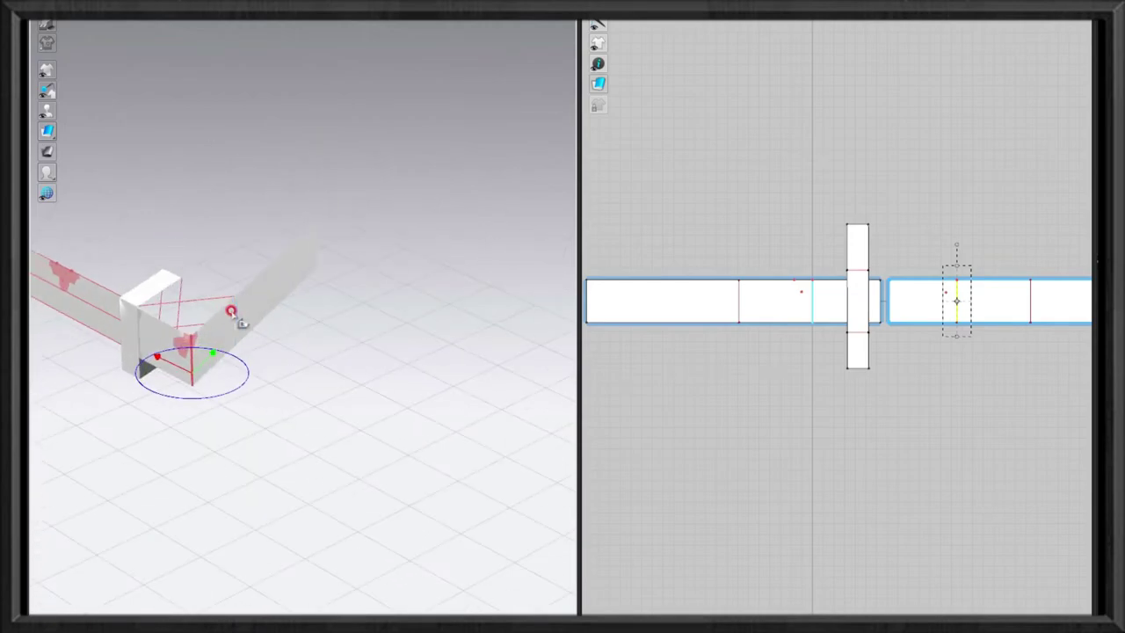
click(246, 318)
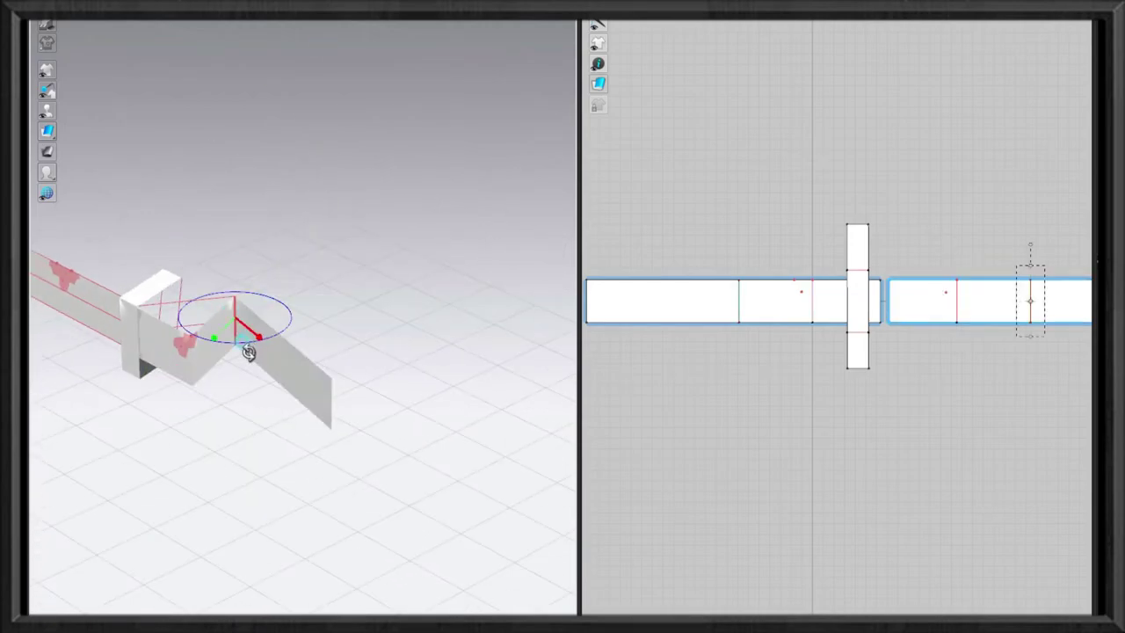
mouse_move(249, 350)
mouse_down()
mouse_move(234, 358)
mouse_move(158, 332)
mouse_move(154, 318)
mouse_up()
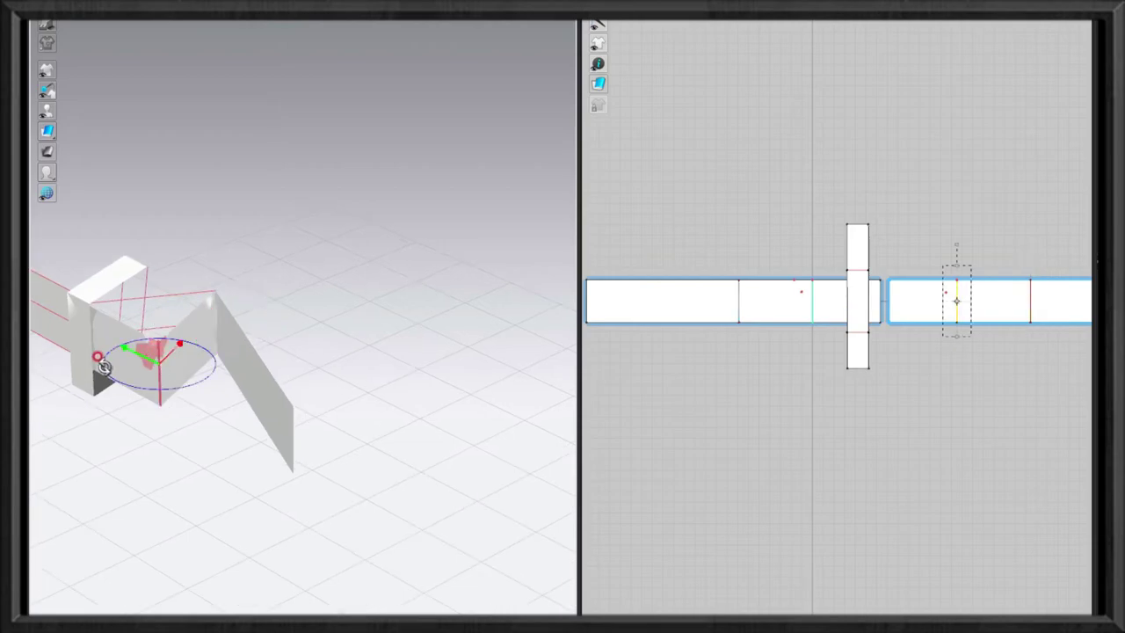
mouse_move(101, 367)
mouse_down()
mouse_move(188, 339)
mouse_move(145, 339)
mouse_up()
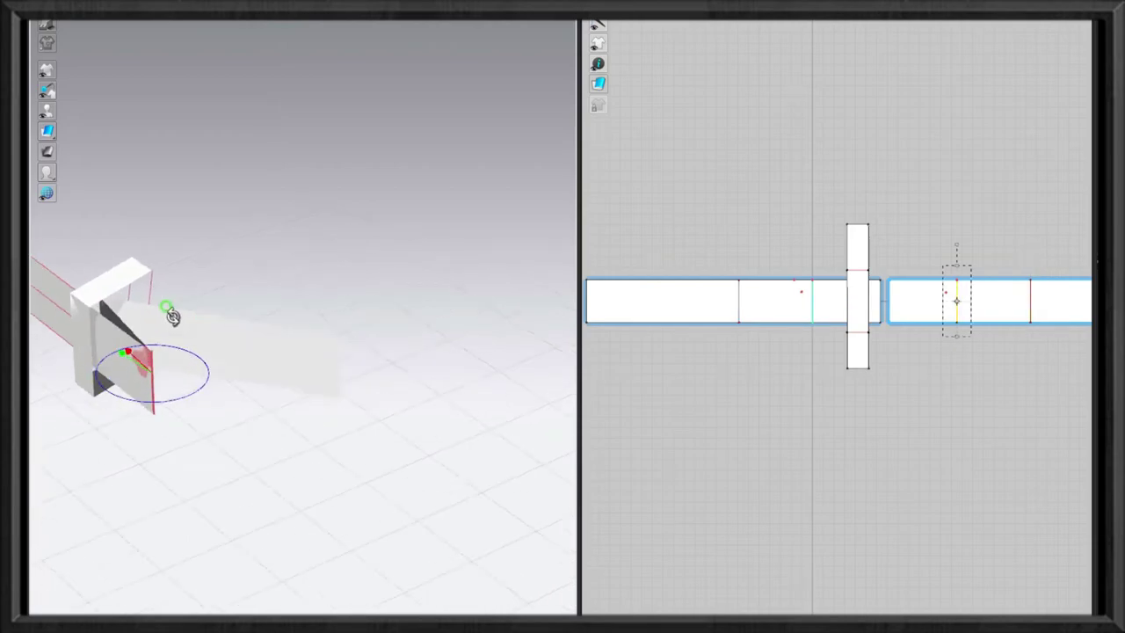
Fold the band at the other fold line, lay it flat, and zoom in.
middle_drag(168, 312, 51, 293)
click(171, 330)
mouse_move(176, 323)
mouse_down()
mouse_move(209, 317)
mouse_move(131, 363)
mouse_up()
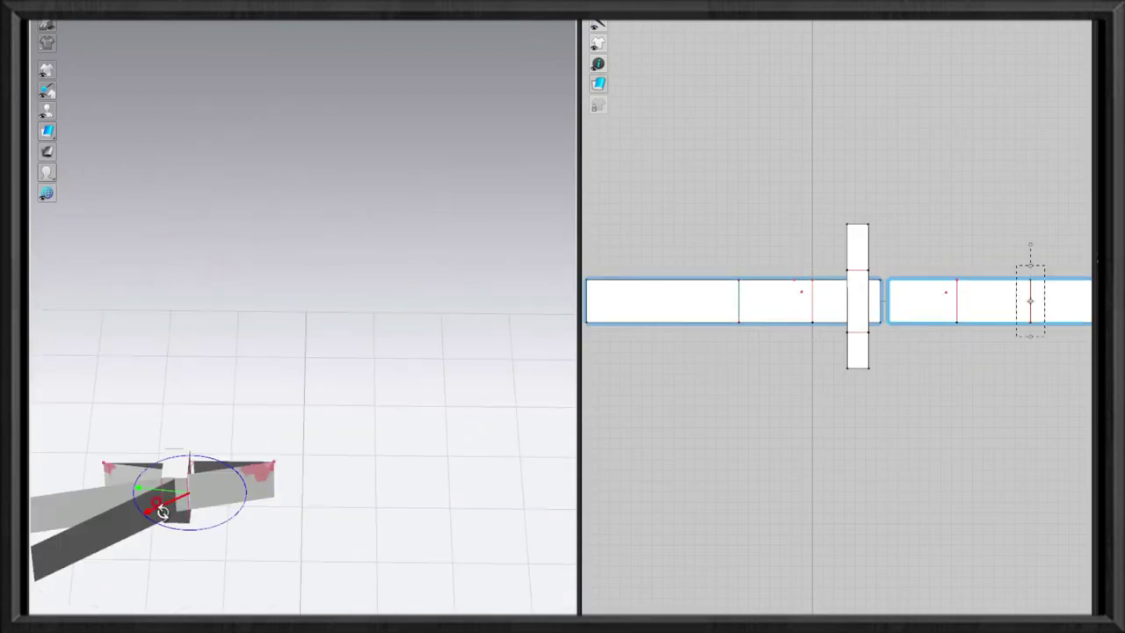
drag(139, 508, 232, 497)
mouse_move(205, 437)
right_down()
mouse_move(200, 427)
mouse_move(359, 304)
mouse_move(339, 519)
mouse_move(432, 449)
mouse_move(496, 461)
right_up()
scroll(499, 465, down, 3)
scroll(451, 534, down, 3)
click(360, 454)
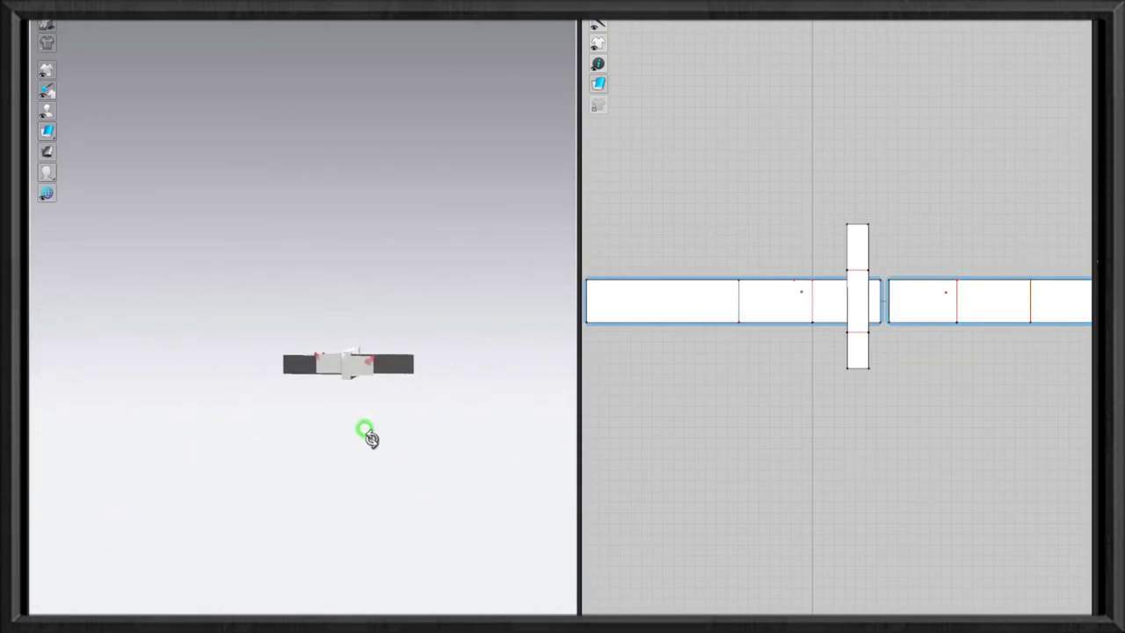
scroll(512, 382, up, 2)
scroll(342, 497, up, 2)
scroll(301, 553, up, 2)
scroll(302, 553, up, 1)
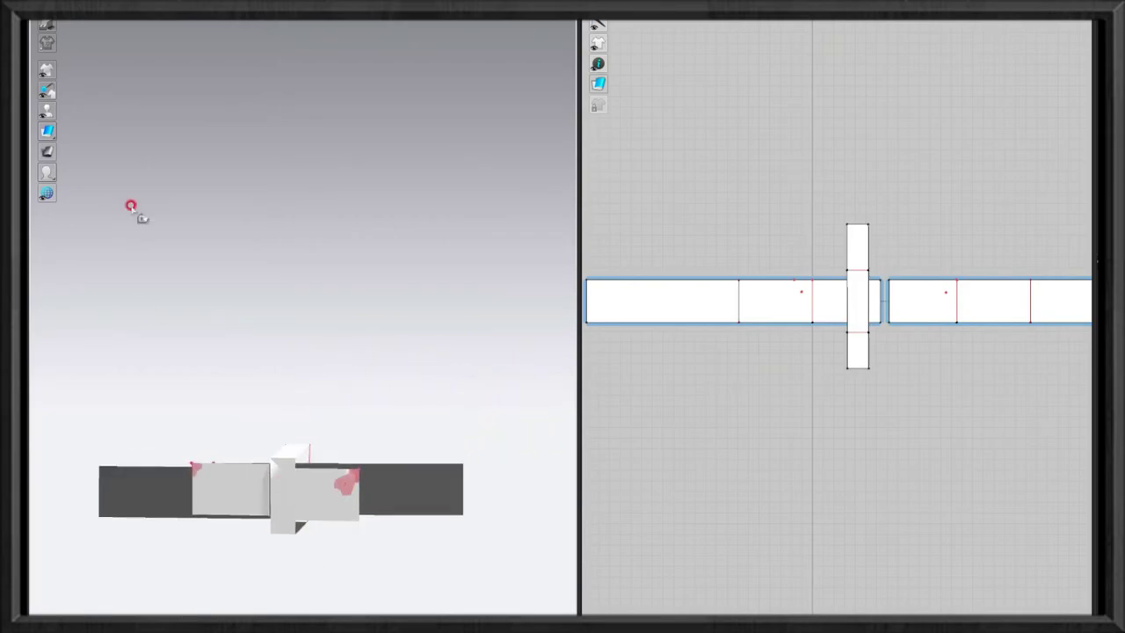
Simulate and lift the right ribbon strip so its flap hangs straight down.
key(space)
click(268, 447)
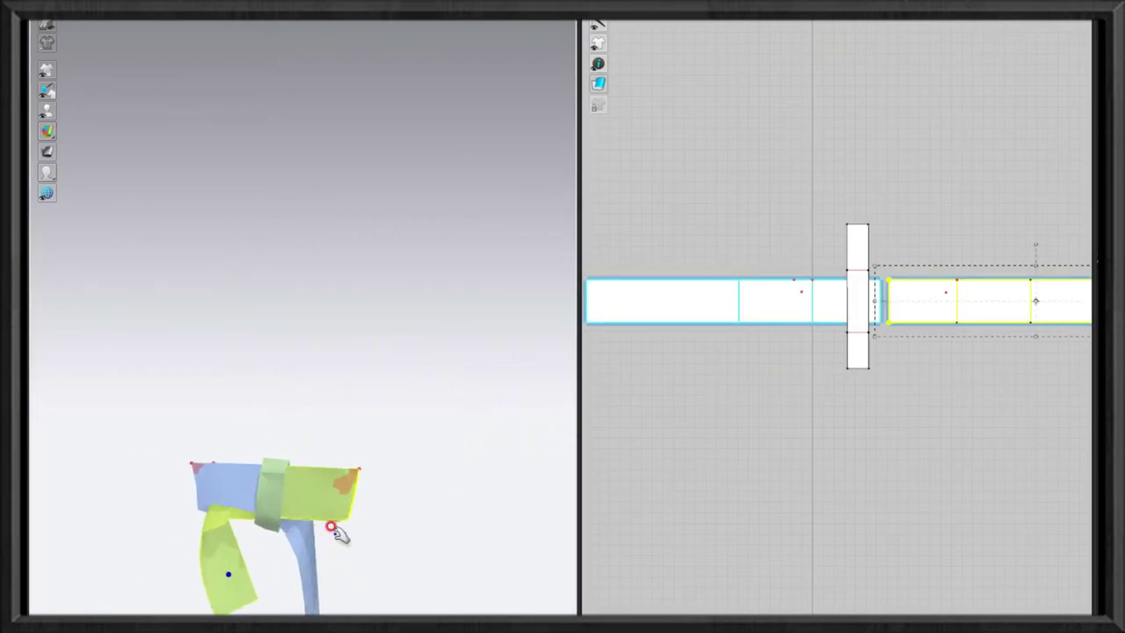
drag(331, 527, 439, 429)
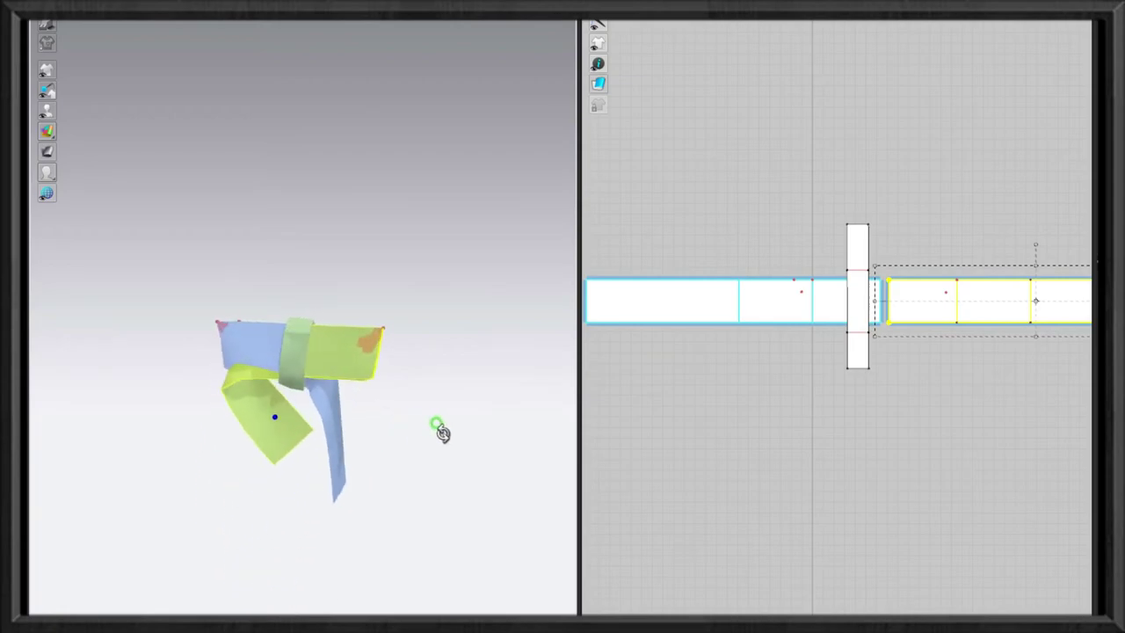
click(354, 364)
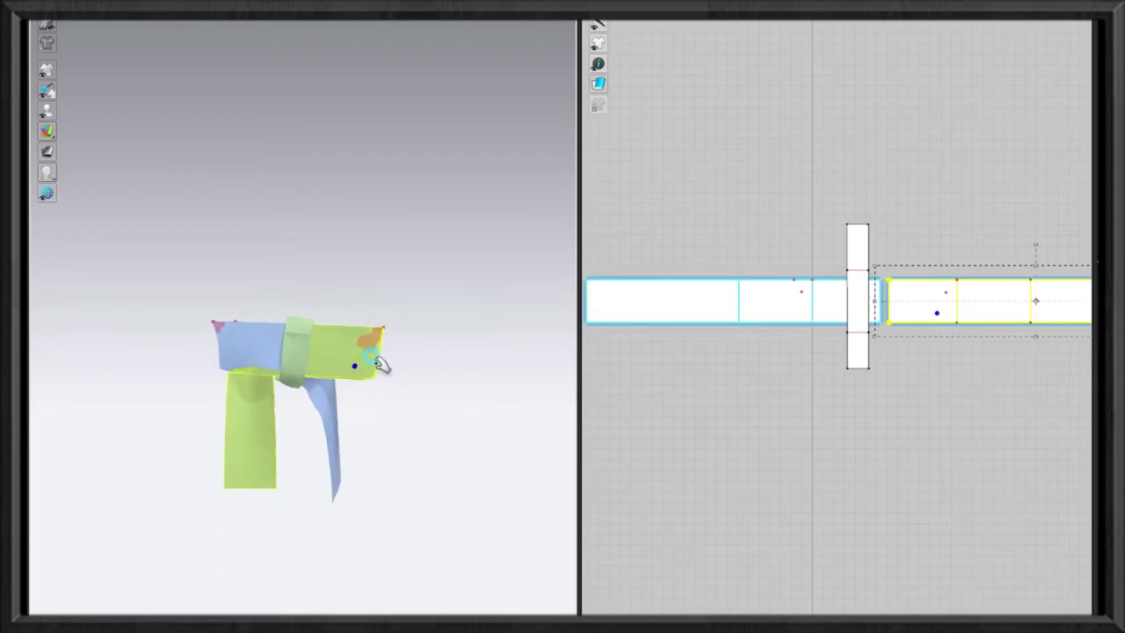
click(639, 175)
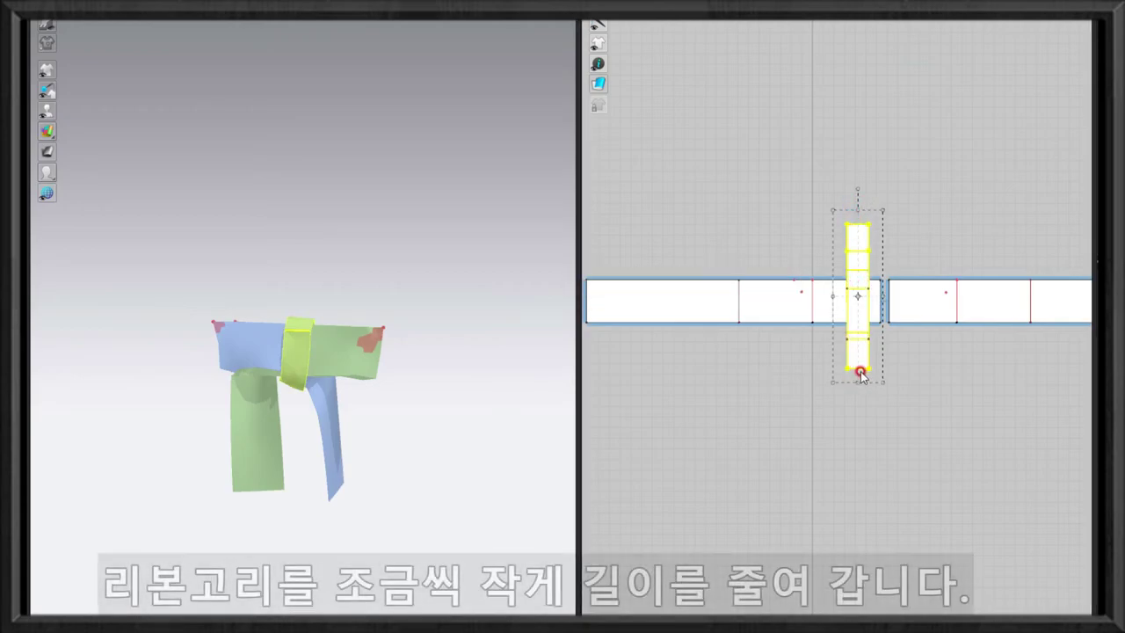
Try shortening the loop band pattern, undo it, and inspect the knot.
drag(855, 367, 859, 363)
right_drag(347, 324, 119, 318)
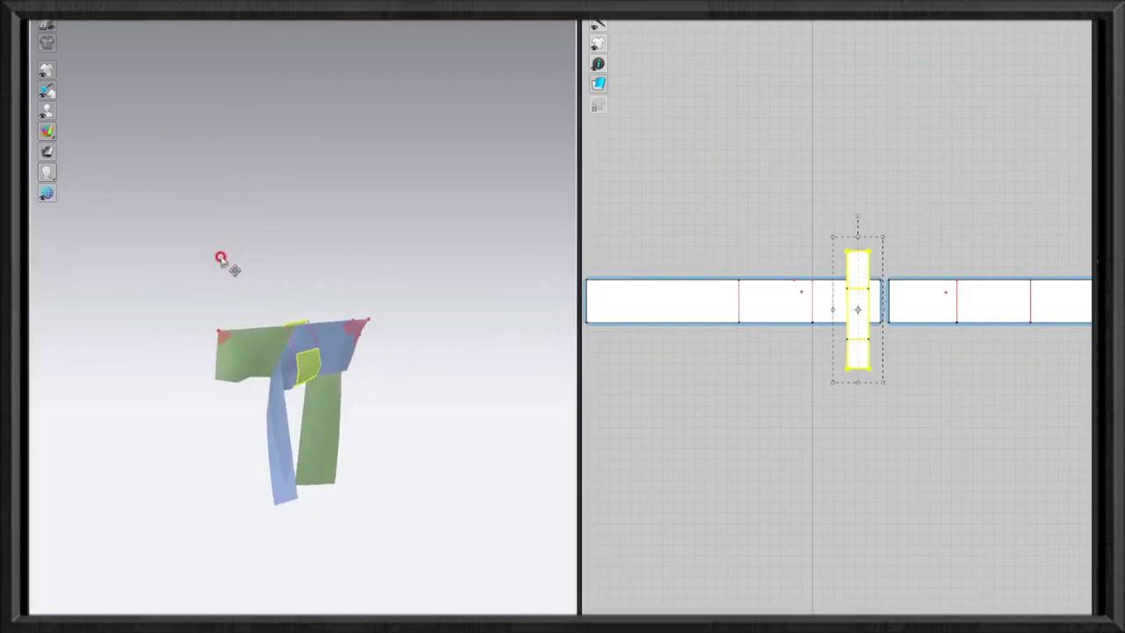
key(ctrl+z)
right_drag(226, 255, 384, 275)
scroll(445, 411, up, 3)
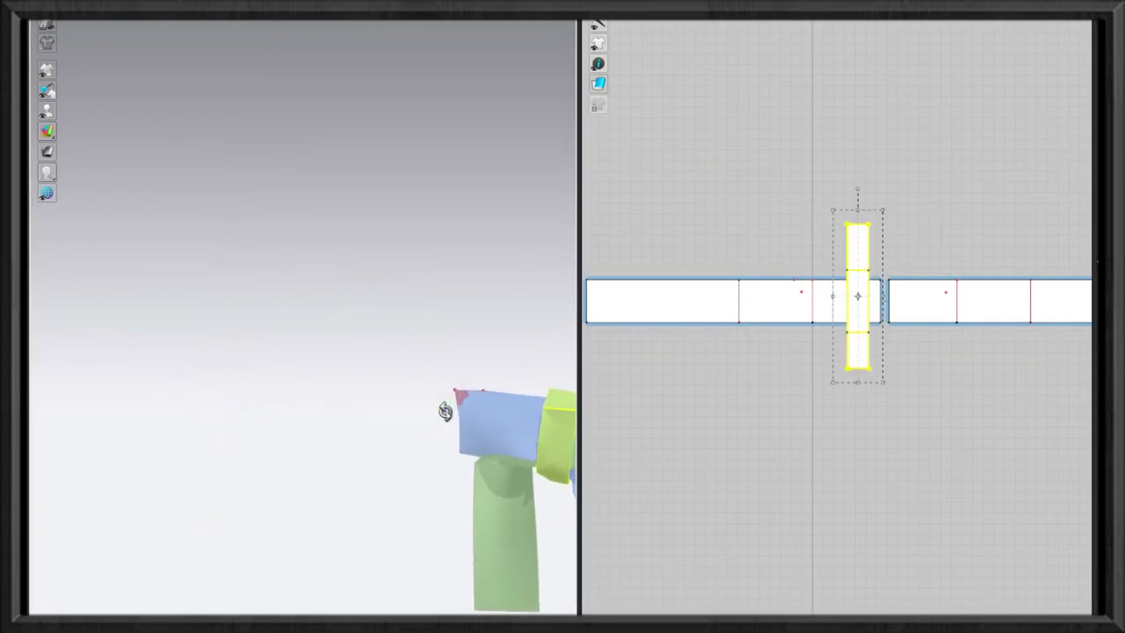
scroll(446, 411, down, 3)
right_drag(439, 351, 301, 397)
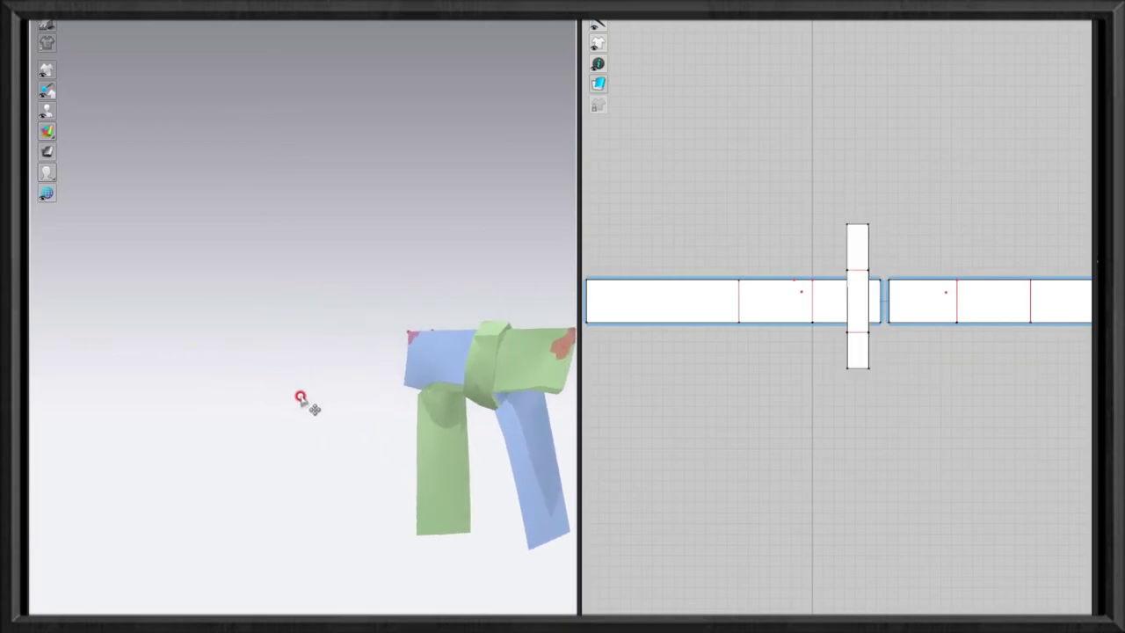
scroll(300, 397, down, 2)
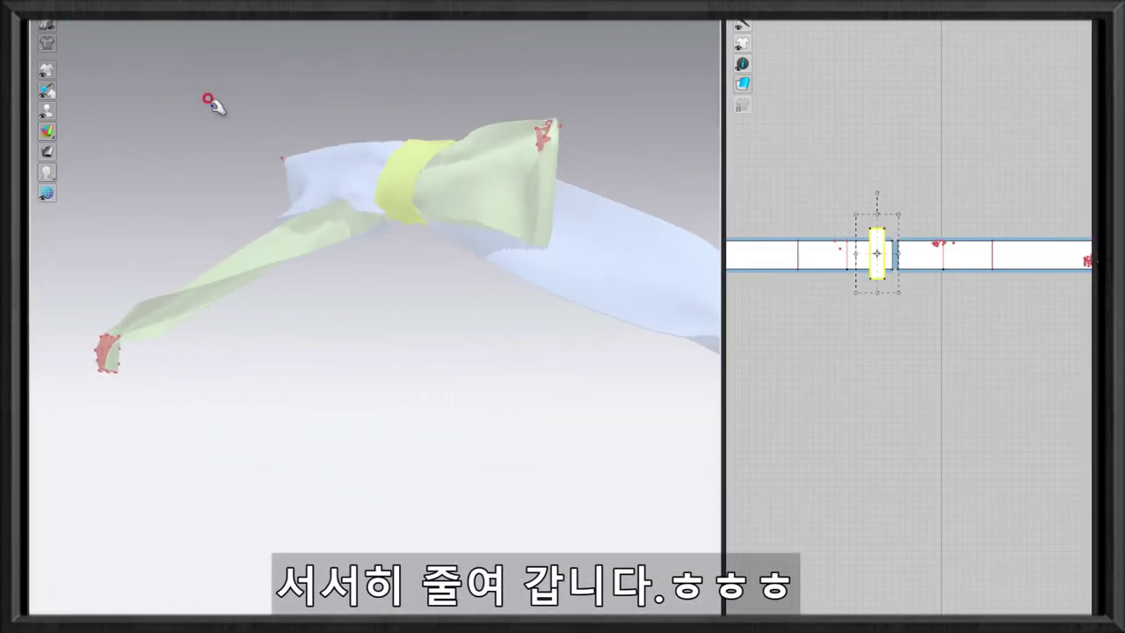
Simulate the bow, pull the right wing downward and delete its pin.
click(472, 107)
right_drag(473, 107, 490, 301)
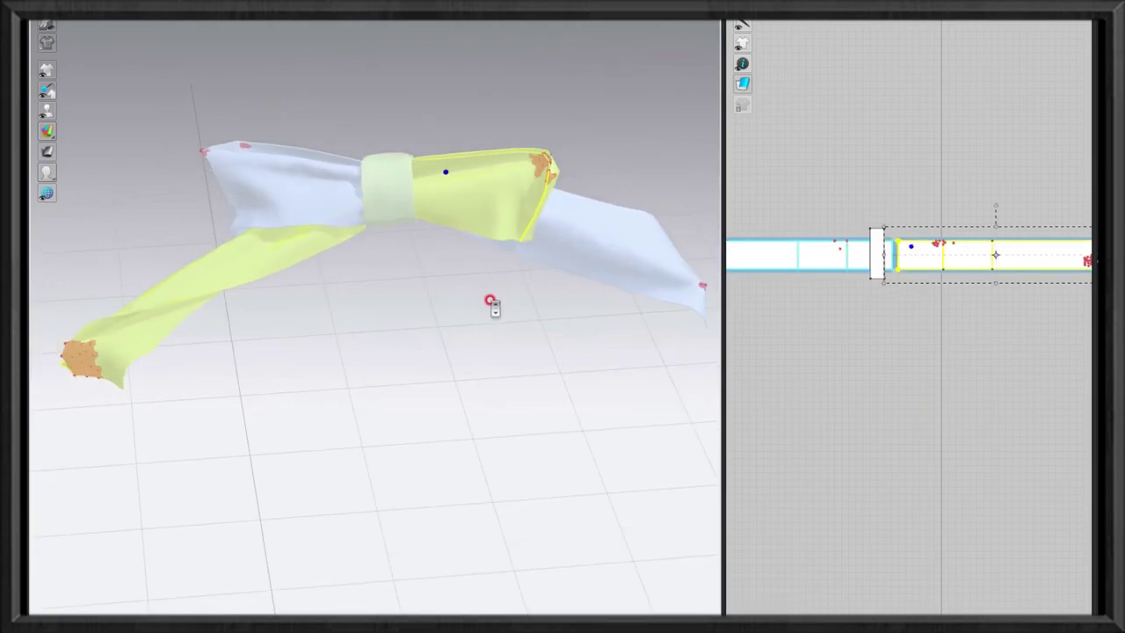
key(space)
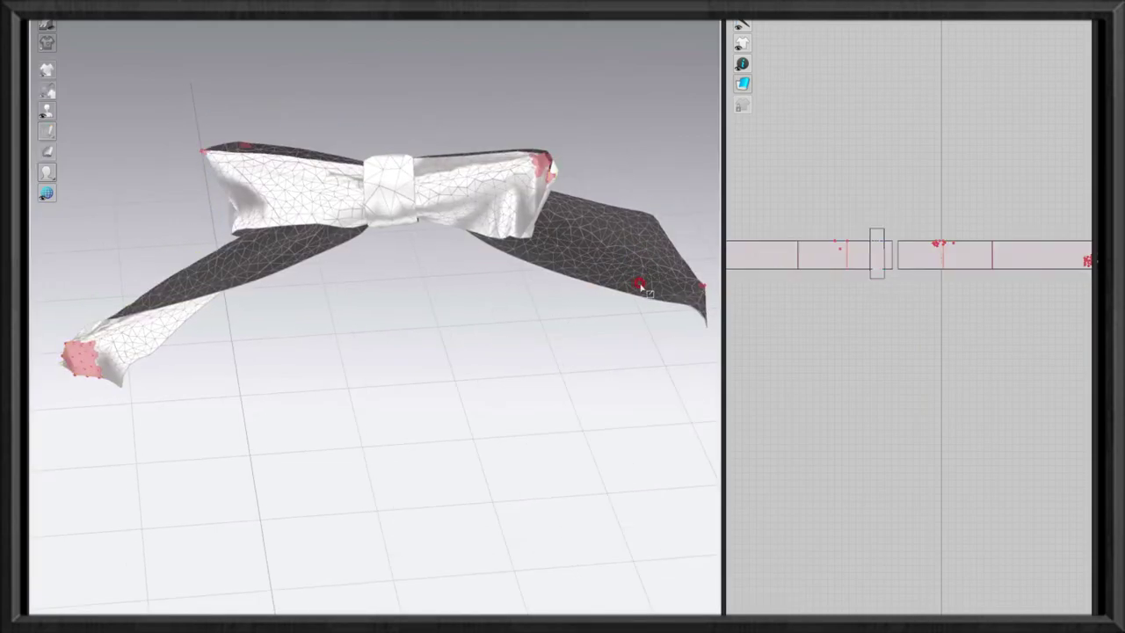
mouse_move(642, 286)
mouse_down()
mouse_move(648, 301)
mouse_move(605, 339)
mouse_move(588, 334)
mouse_up()
mouse_move(588, 334)
right_down()
mouse_move(612, 273)
mouse_move(550, 367)
right_up()
click(567, 351)
right_click(600, 327)
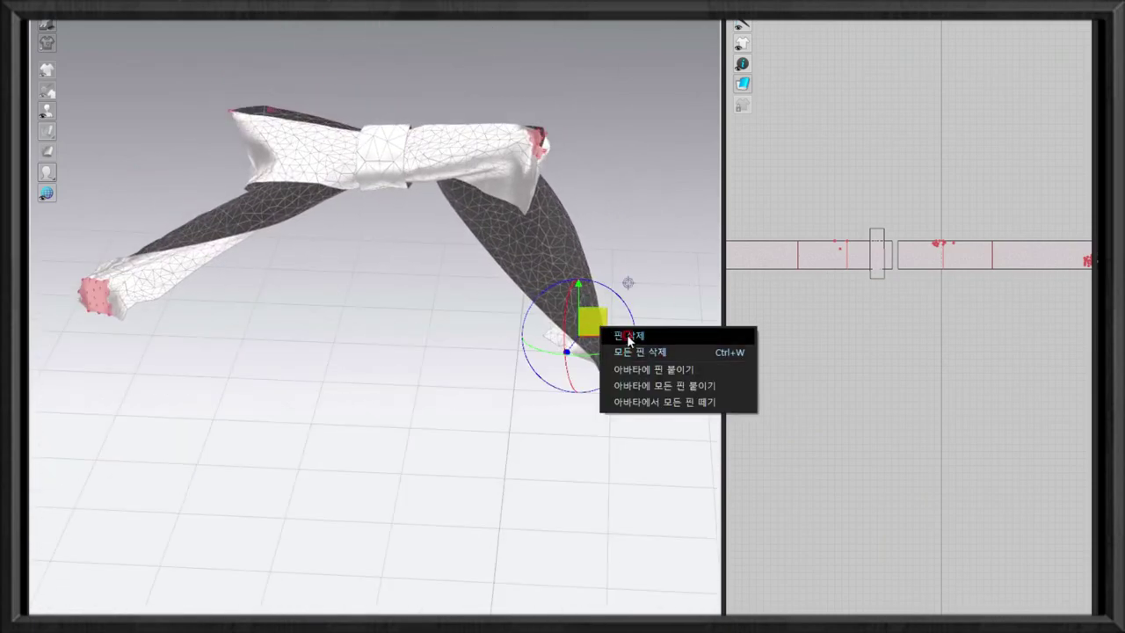
click(628, 336)
Delete the two pins at the left end so the bow settles.
click(95, 297)
right_click(100, 299)
click(111, 316)
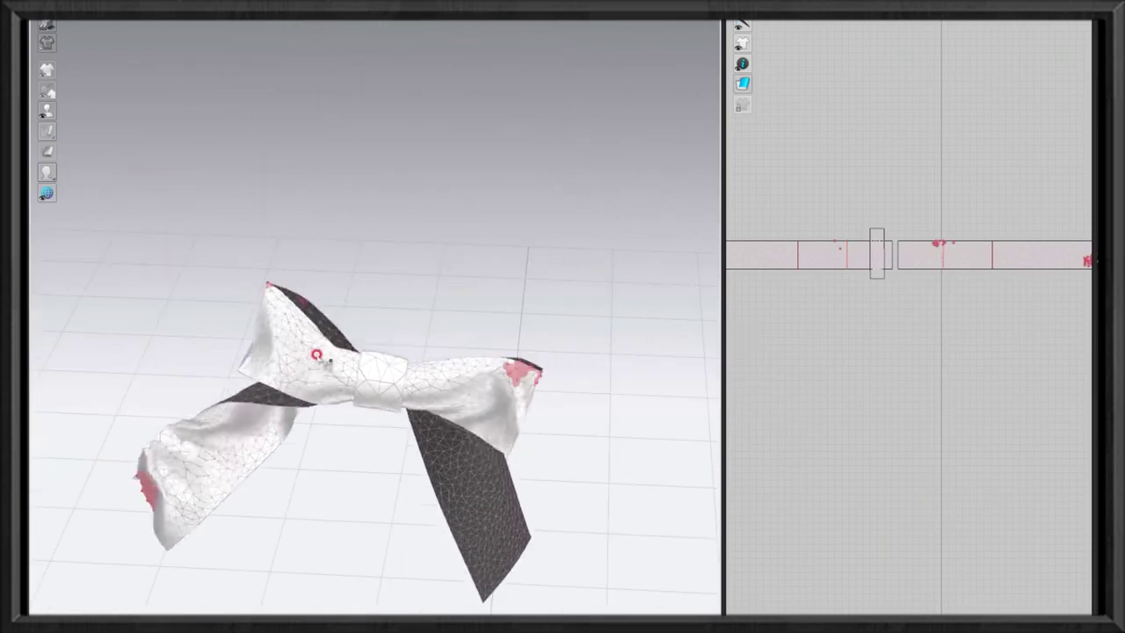
click(141, 492)
right_click(154, 497)
click(165, 515)
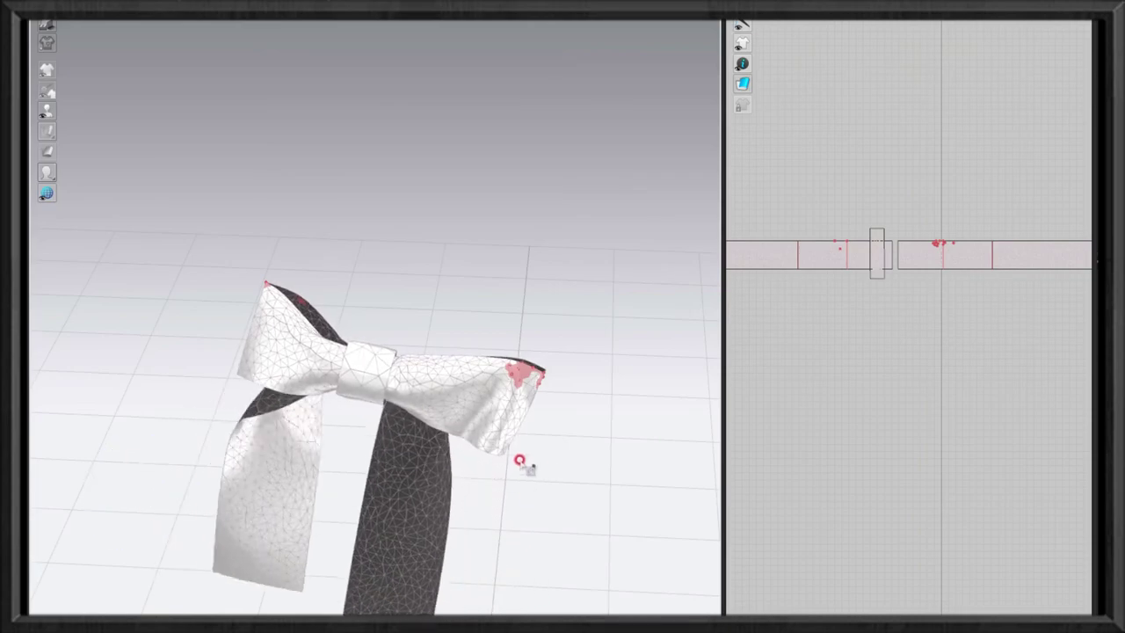
Lift the right wing tip, delete its pin, and reshape the wing into a bow loop.
click(501, 421)
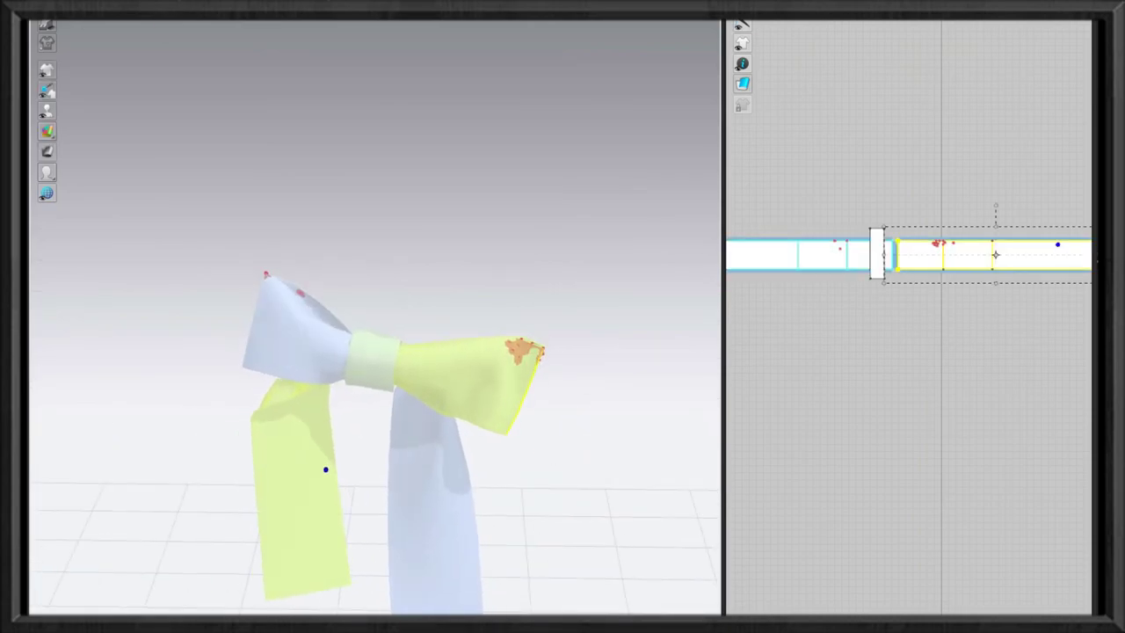
key(space)
drag(525, 351, 505, 277)
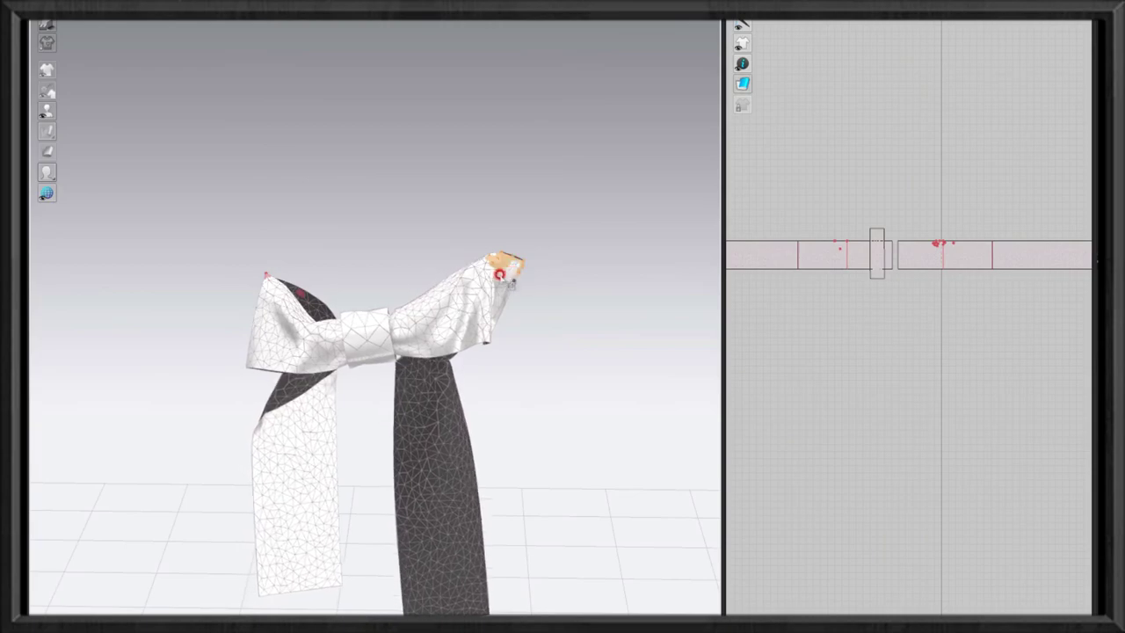
right_drag(499, 274, 515, 297)
click(545, 245)
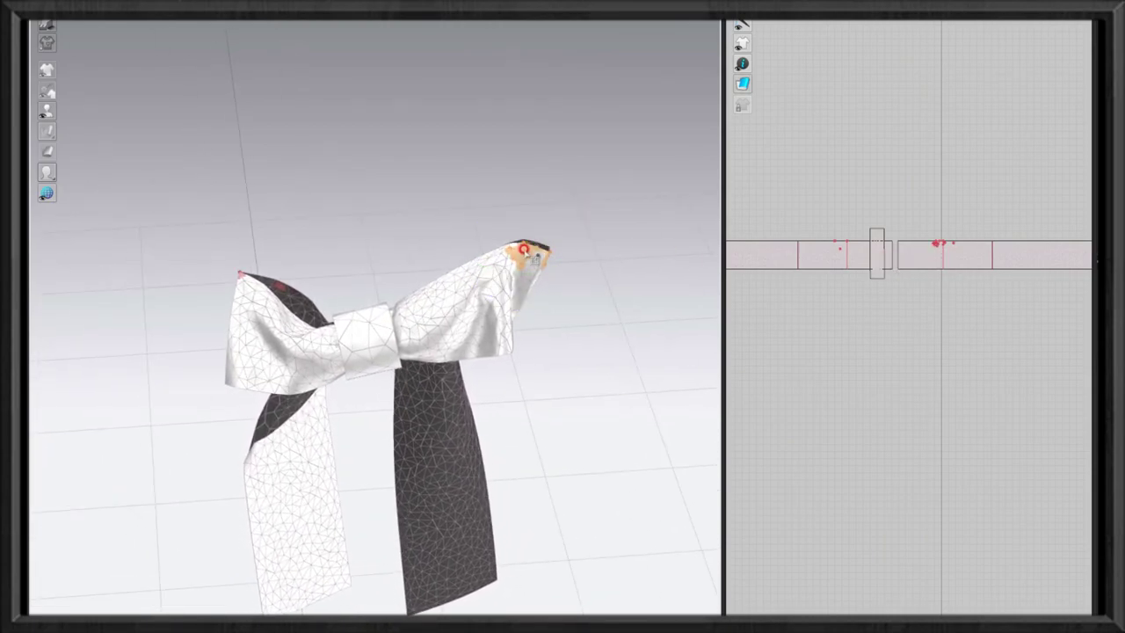
right_click(528, 251)
click(545, 254)
mouse_move(515, 346)
mouse_down()
mouse_move(405, 485)
mouse_move(527, 259)
mouse_up()
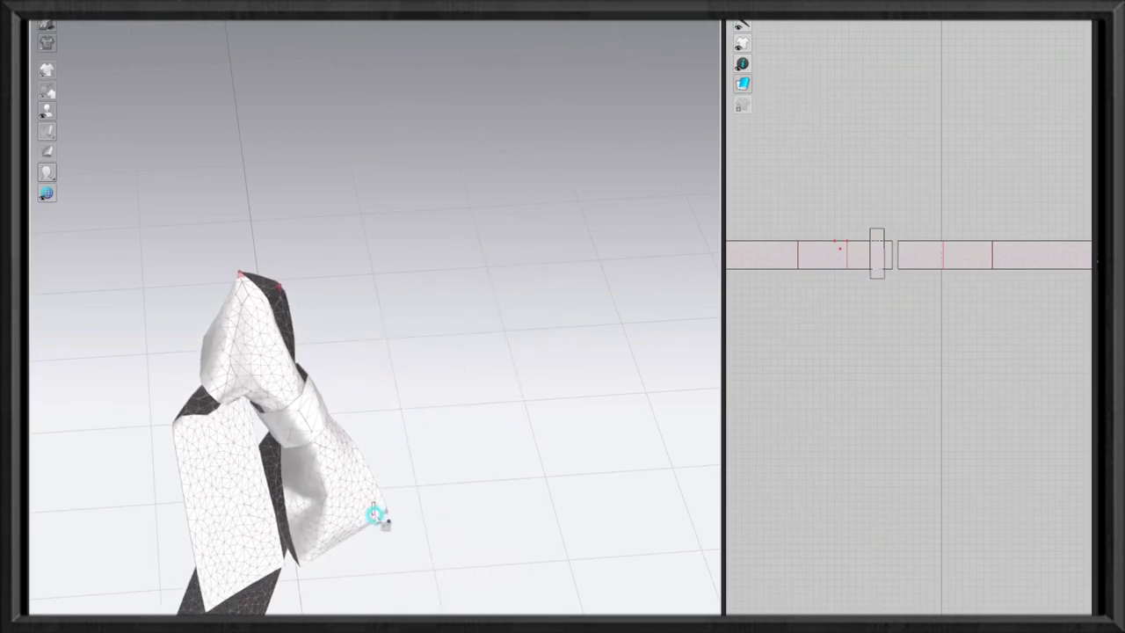
mouse_move(527, 258)
right_down()
mouse_move(389, 373)
mouse_move(493, 339)
right_up()
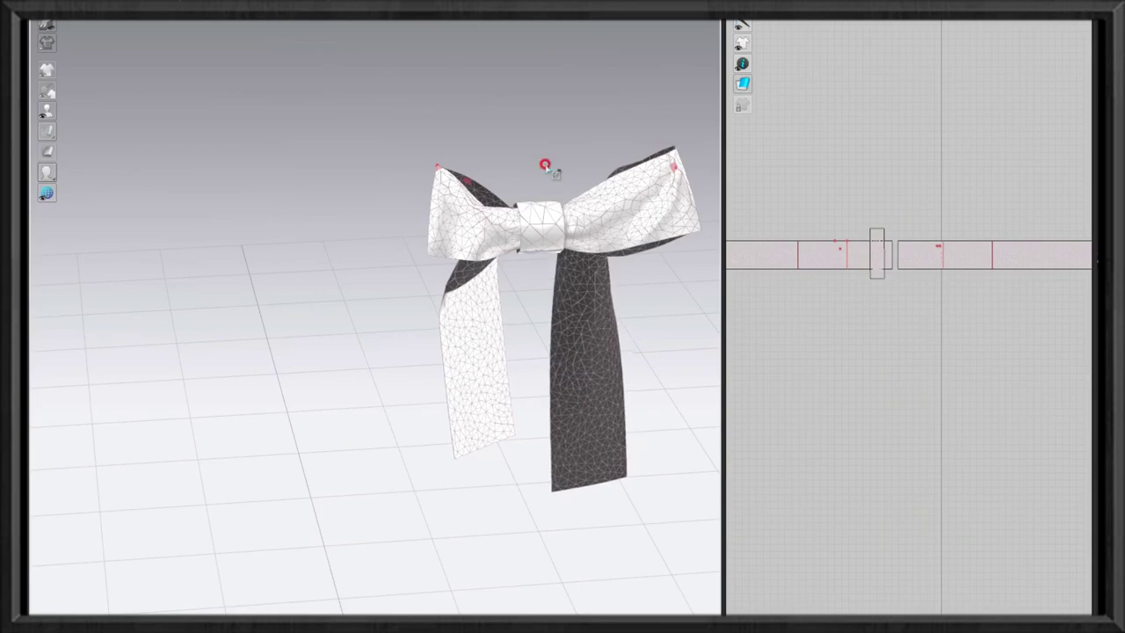
right_drag(548, 163, 509, 205)
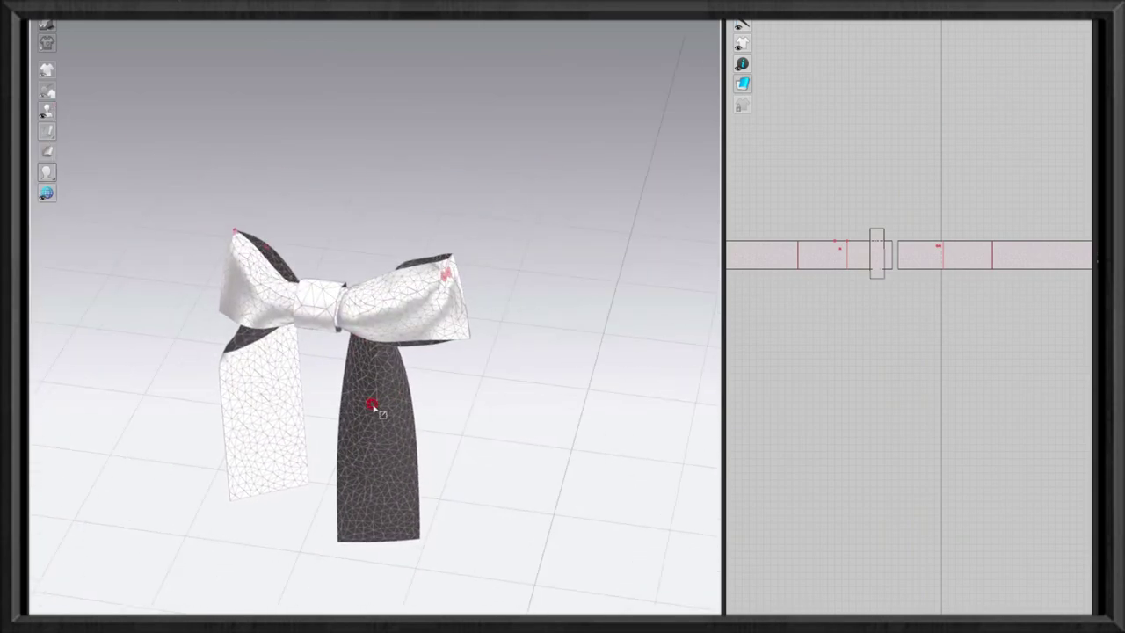
Pull the left ribbon tail so it hangs straight beneath the knot.
key(0)
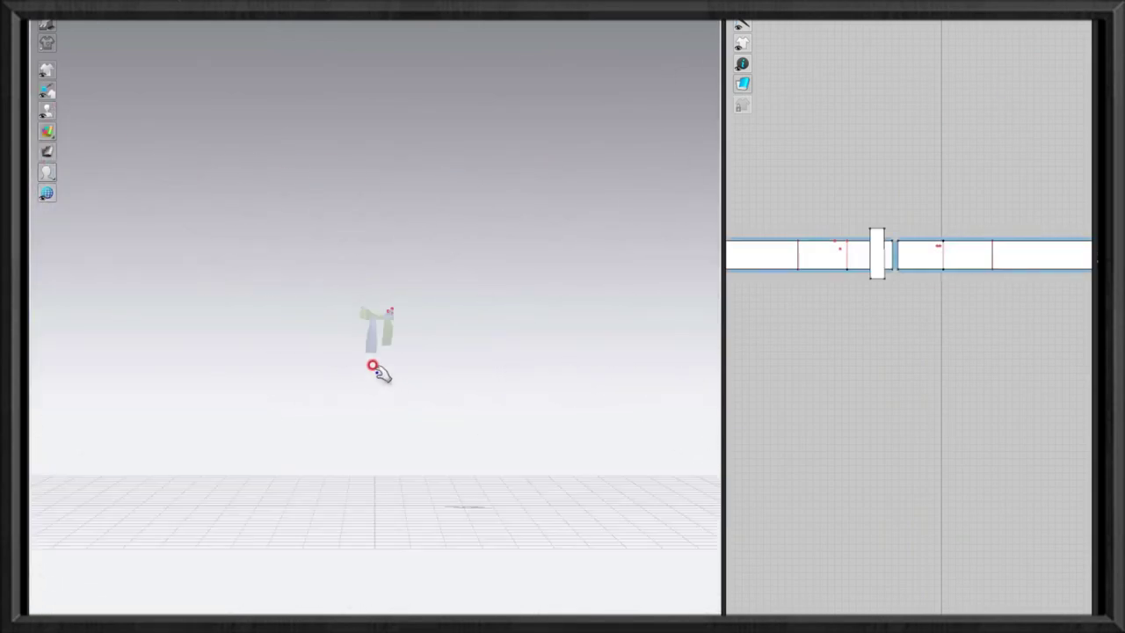
scroll(372, 366, up, 5)
click(352, 331)
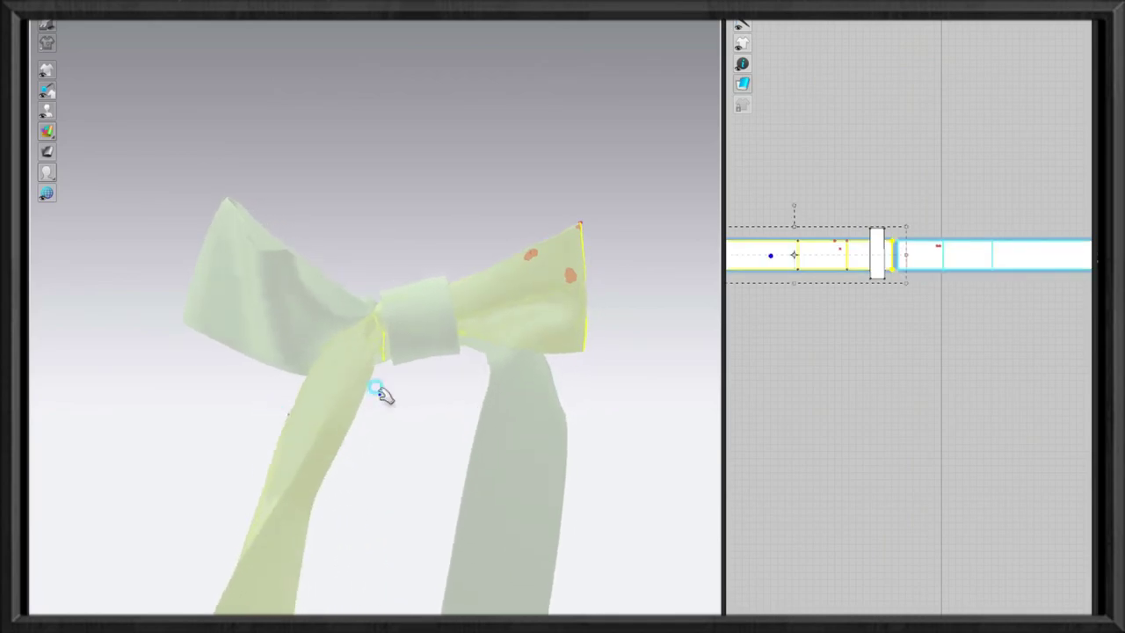
click(357, 328)
drag(439, 290, 487, 397)
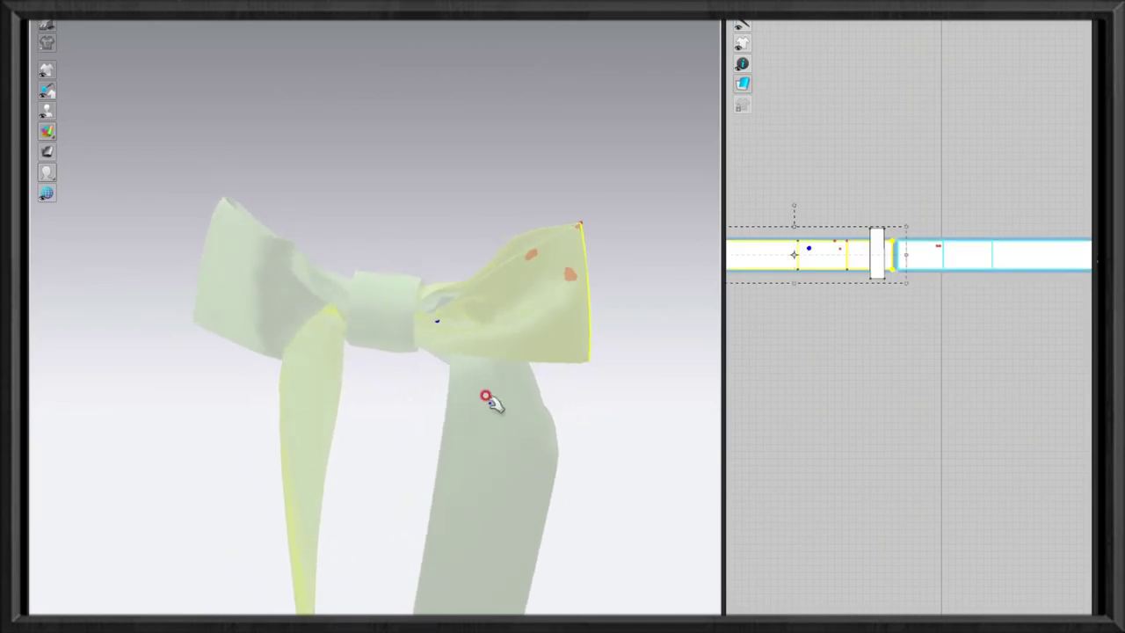
click(492, 402)
drag(309, 431, 155, 352)
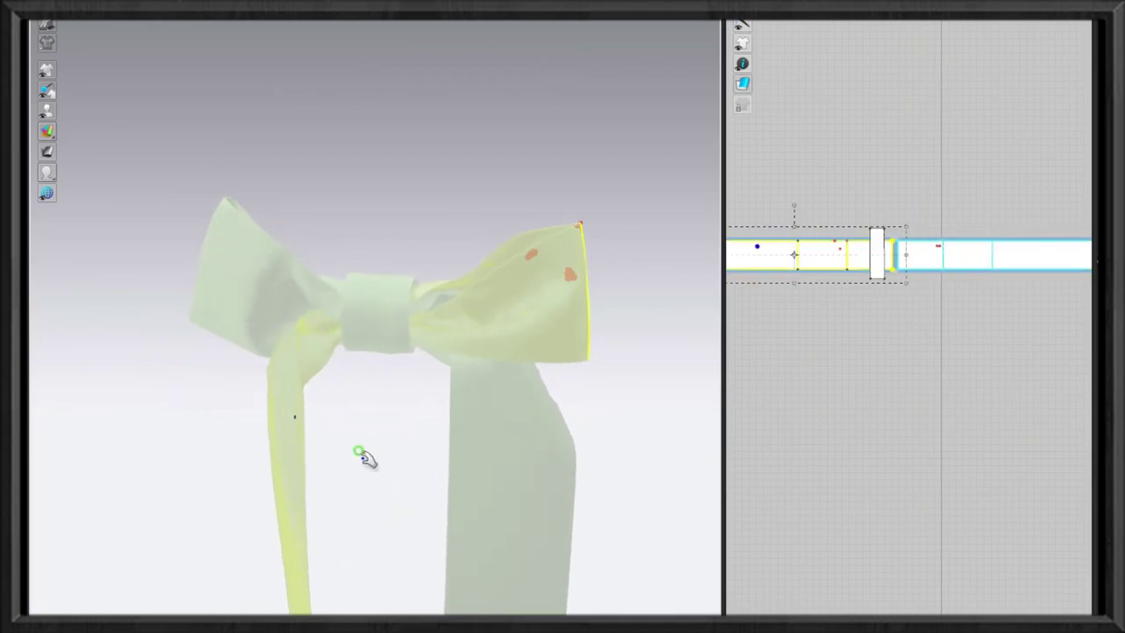
click(326, 389)
Zoom in and select the small loop band pattern piece in 2D.
scroll(351, 382, down, 10)
scroll(352, 381, up, 5)
scroll(348, 381, up, 3)
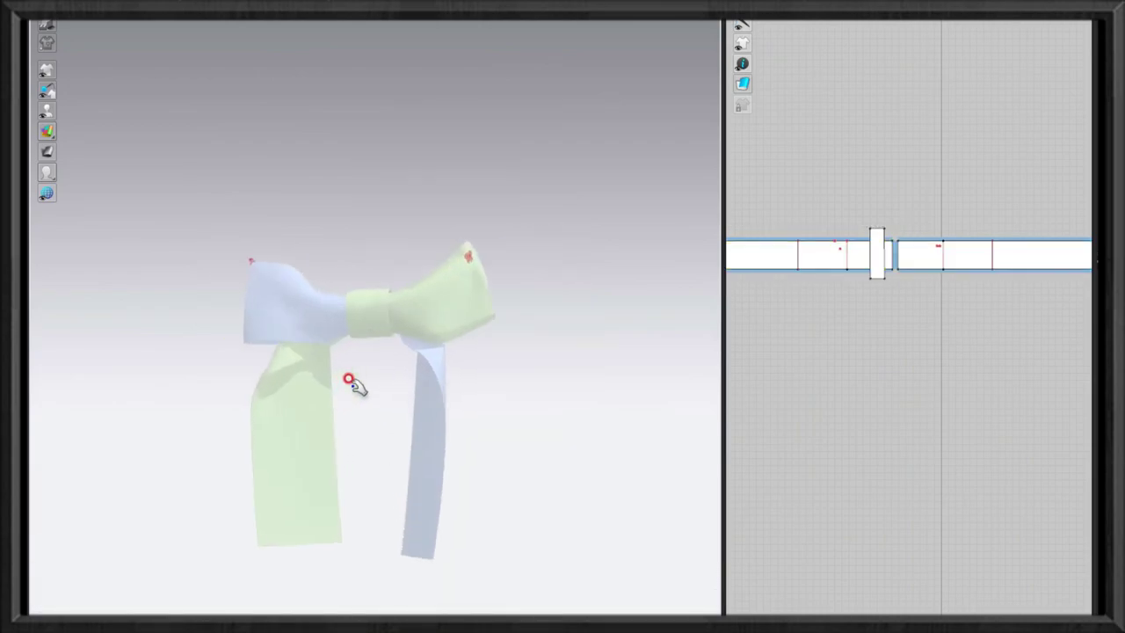
scroll(361, 387, up, 1)
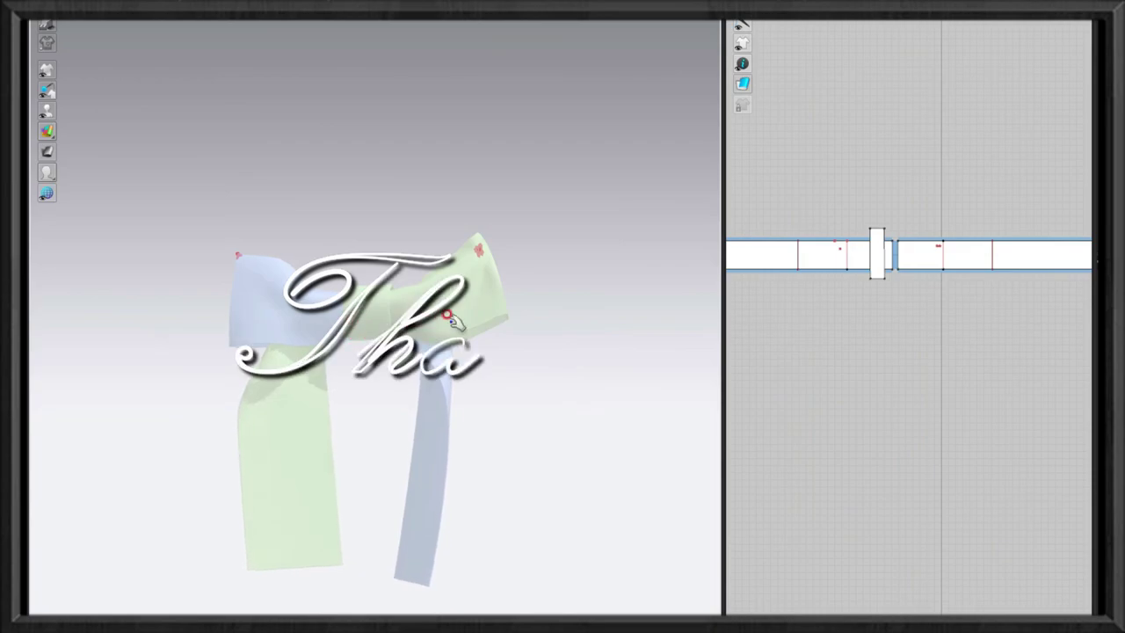
click(875, 244)
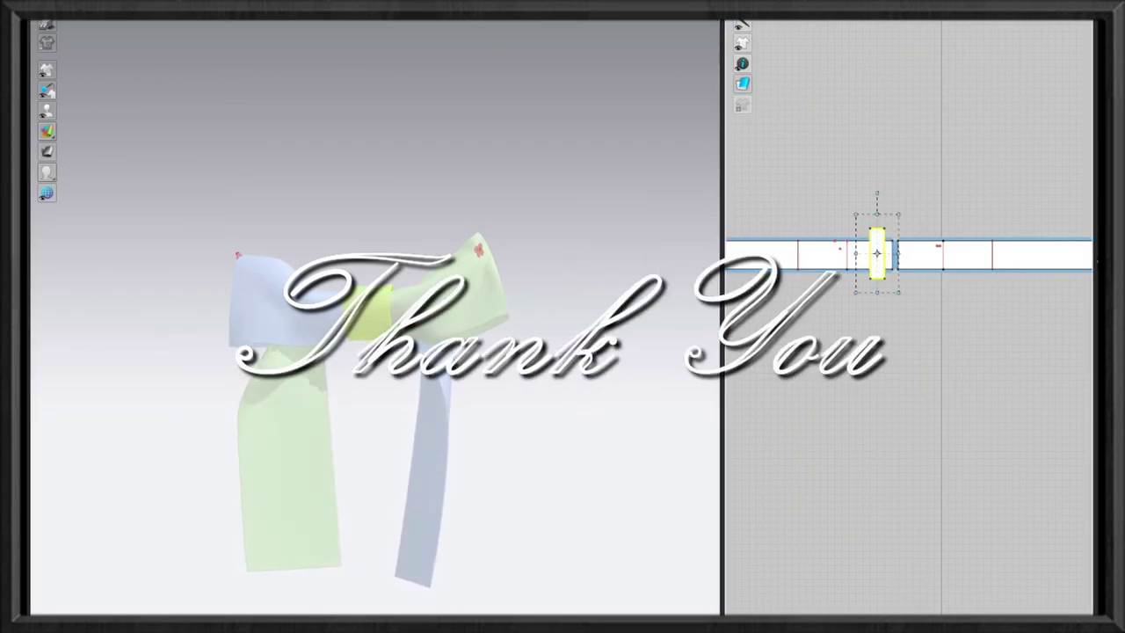